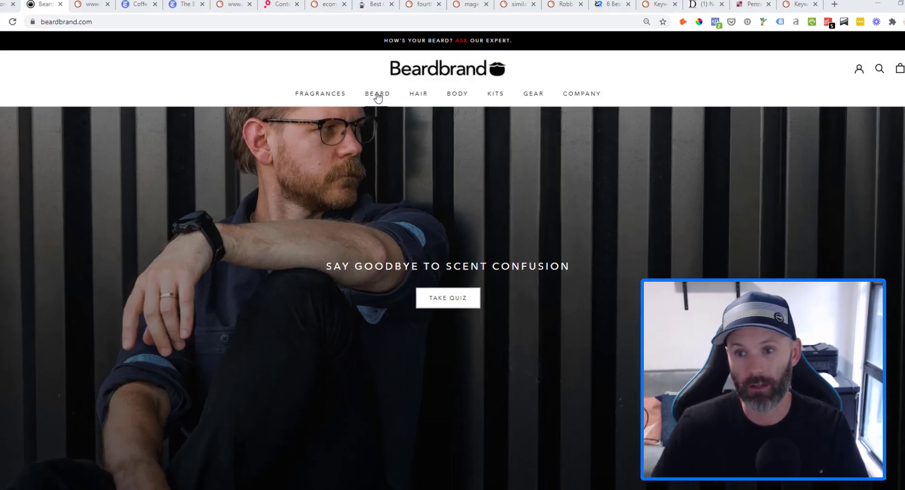
# Step: Open Beardbrand's Beard Oil product page and highlight the "products" folder in its web address
pyautogui.moveTo(377, 94)
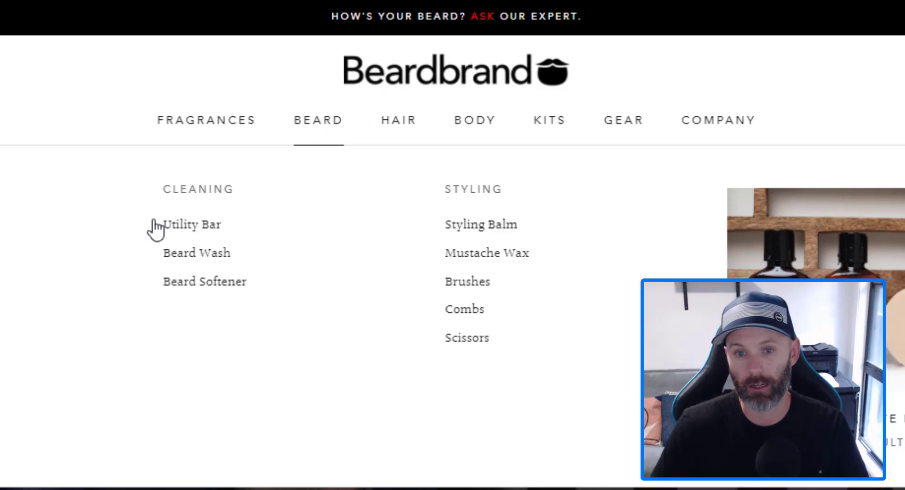
pyautogui.click(112, 232)
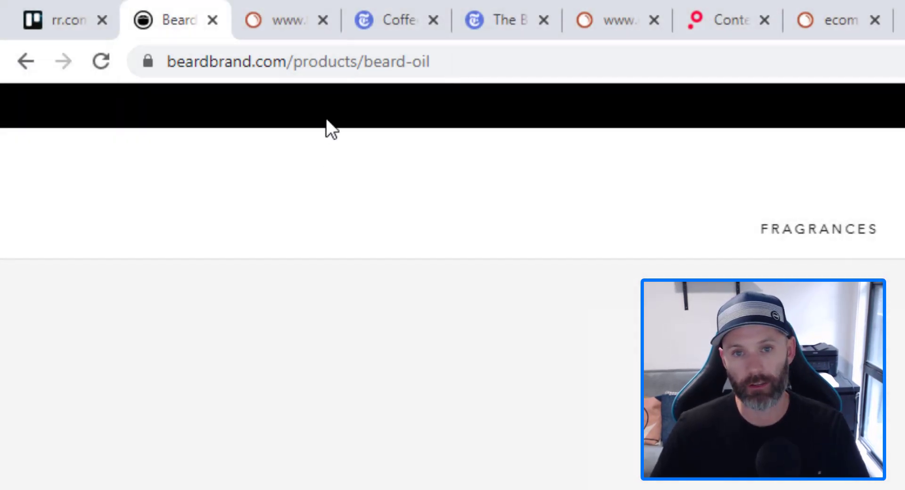
pyautogui.doubleClick(330, 69)
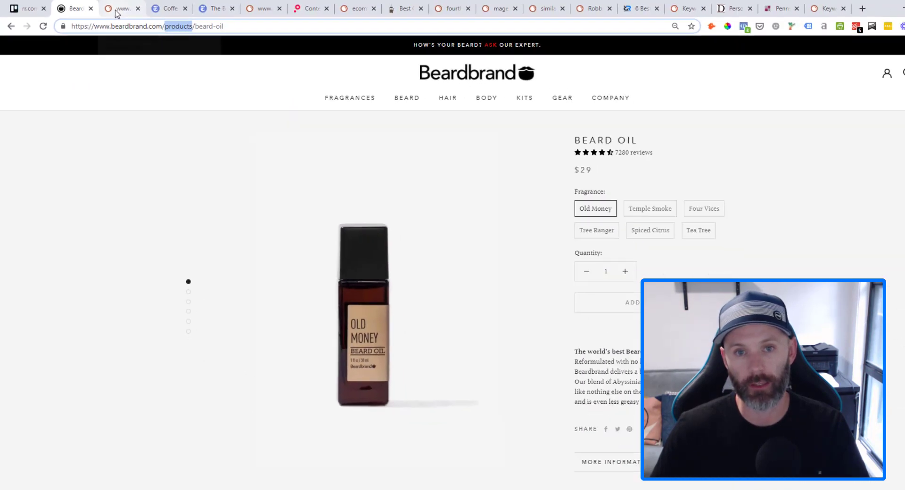
pyautogui.click(116, 11)
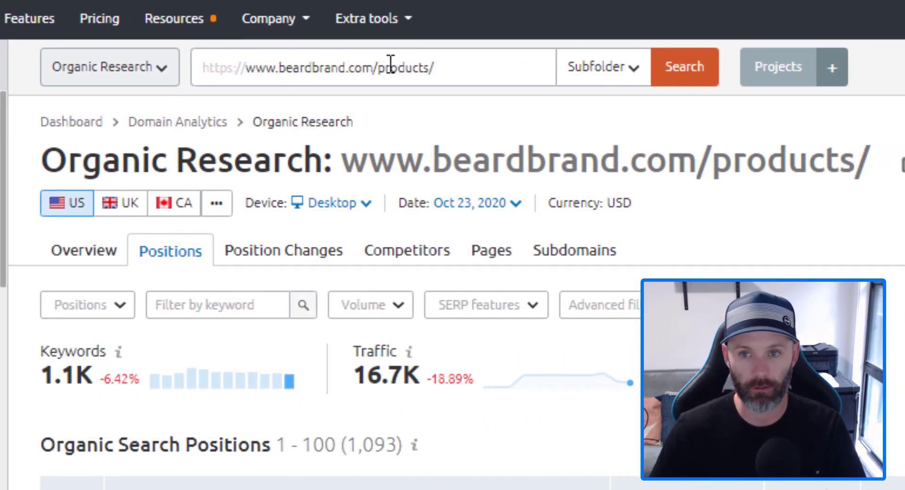
pyautogui.click(634, 78)
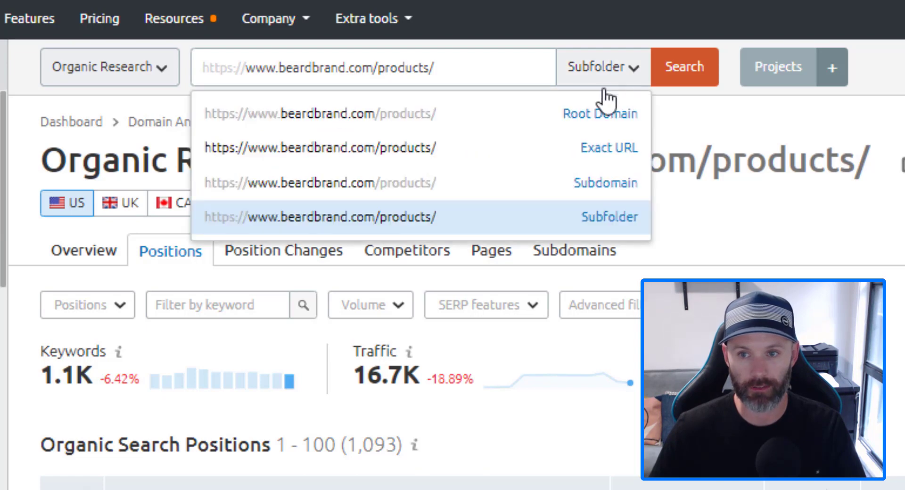
pyautogui.click(768, 117)
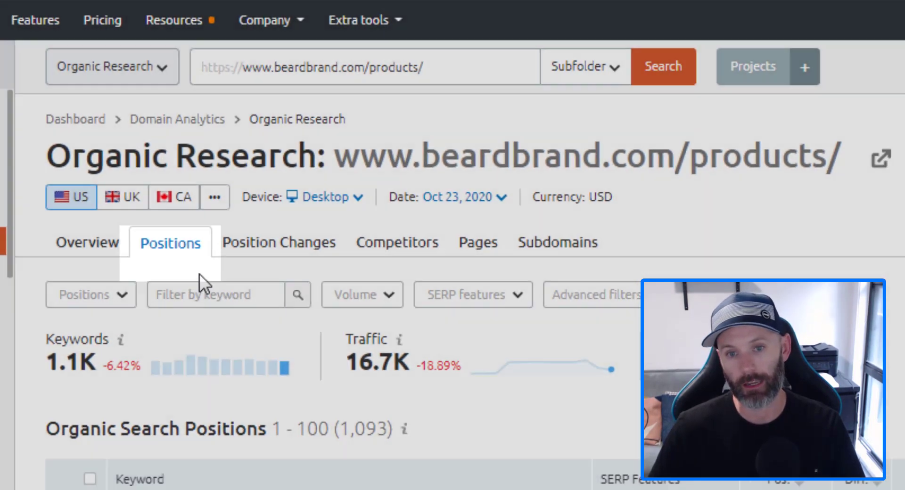
pyautogui.scroll(-3, 199, 273)
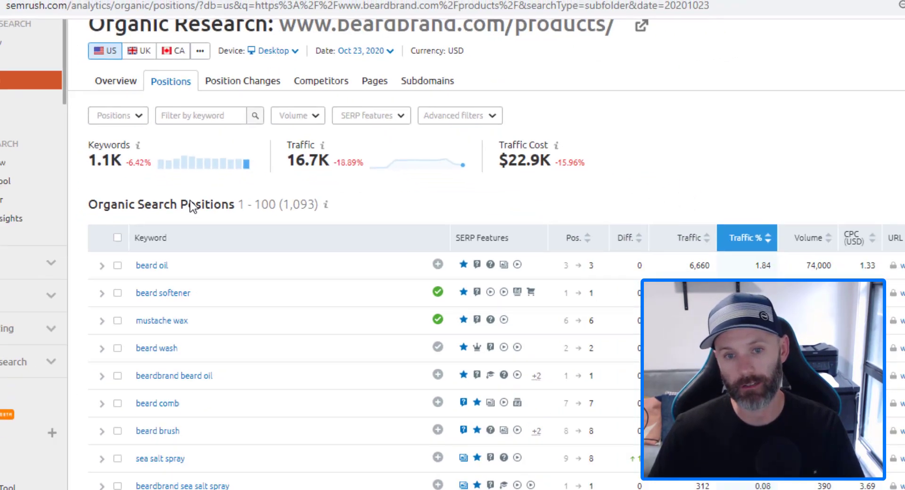
pyautogui.scroll(2, 184, 151)
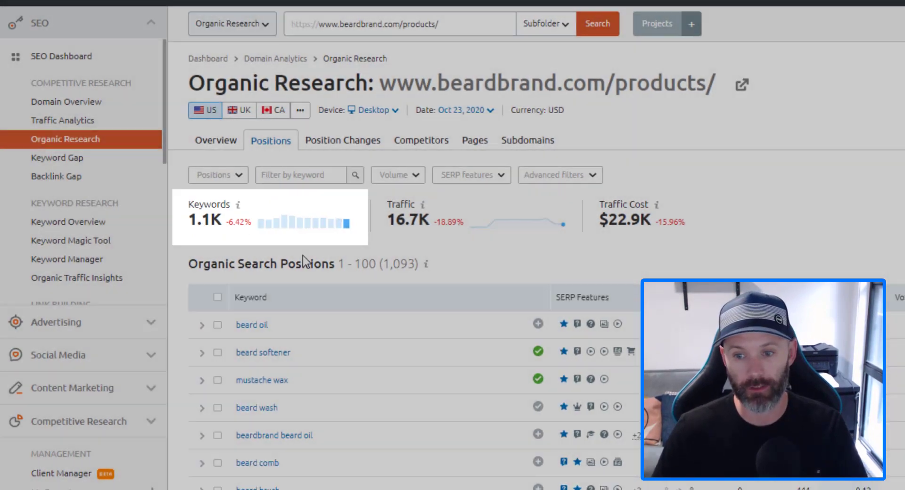
pyautogui.scroll(-2, 302, 256)
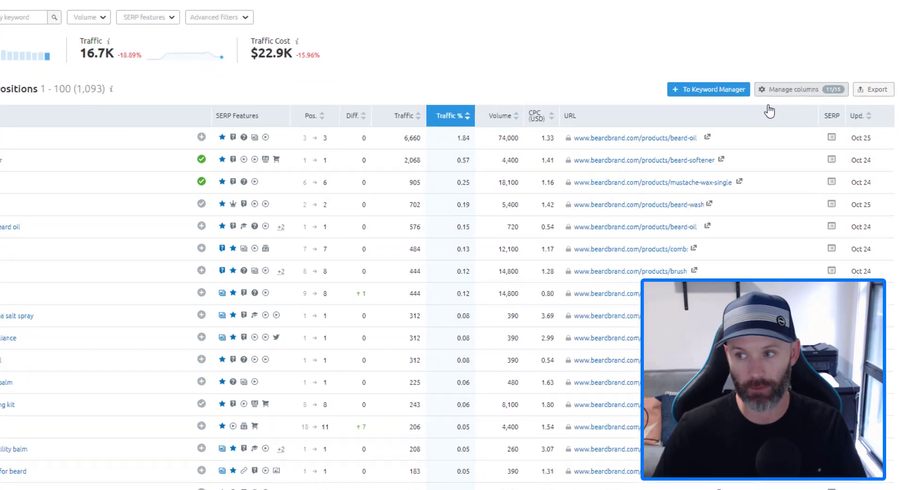
pyautogui.click(802, 142)
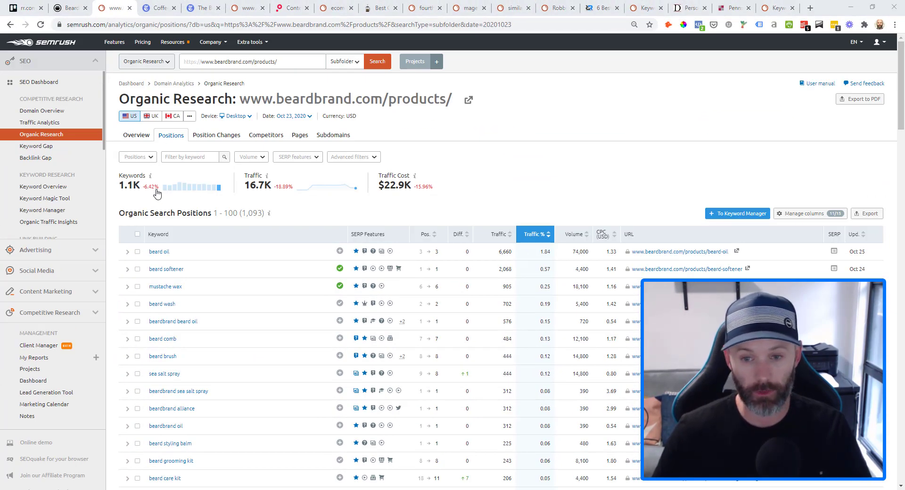
# Step: Filter the beardbrand.com/products/ keywords to Top 10 positions
pyautogui.moveTo(156, 189)
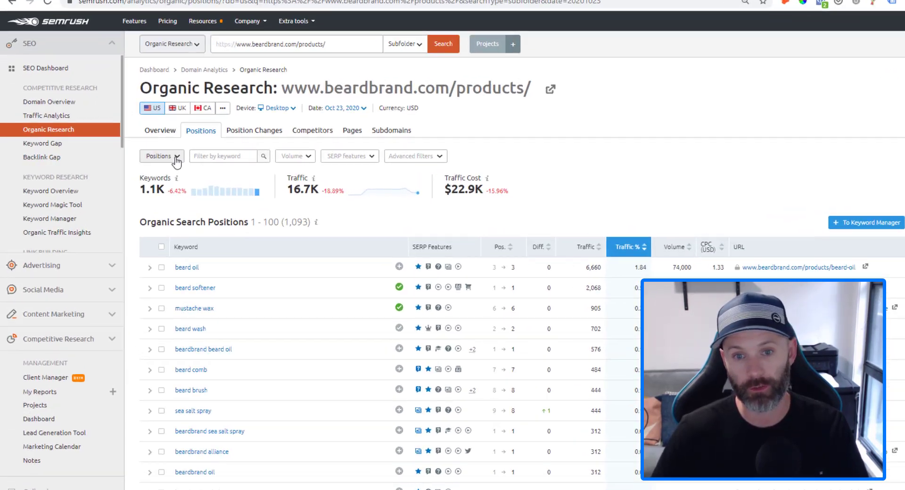
pyautogui.click(149, 157)
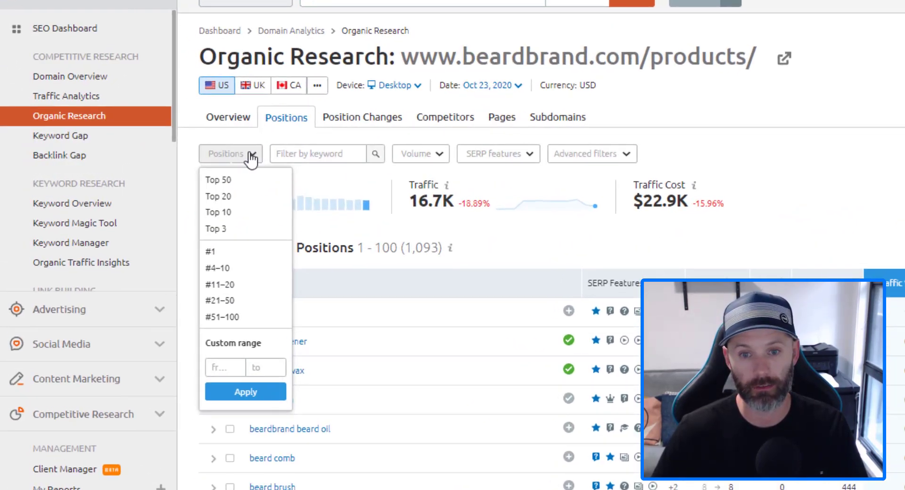
pyautogui.click(149, 157)
pyautogui.click(273, 156)
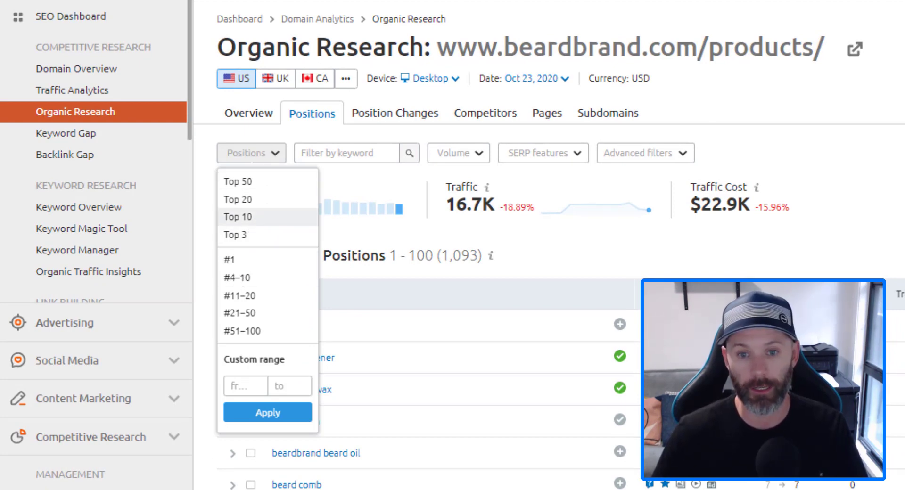
pyautogui.click(238, 217)
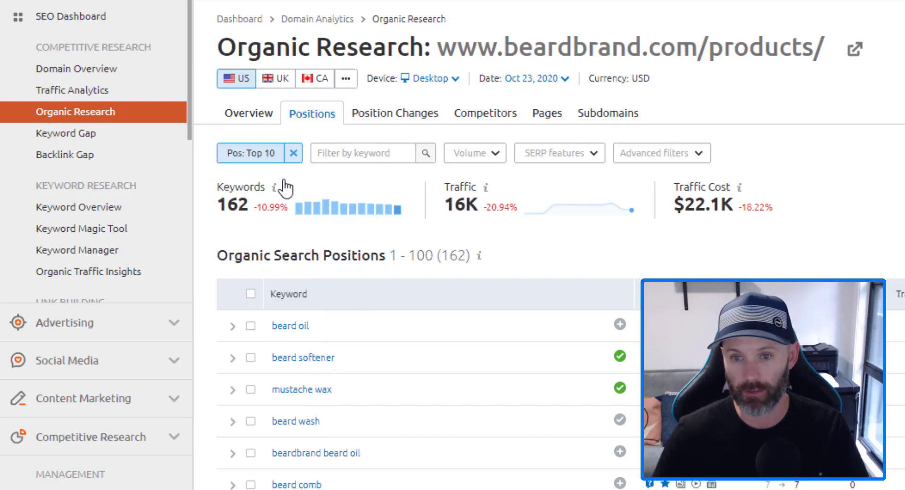
# Step: Filter the keywords by search volume with a custom range starting from 40
pyautogui.click(463, 158)
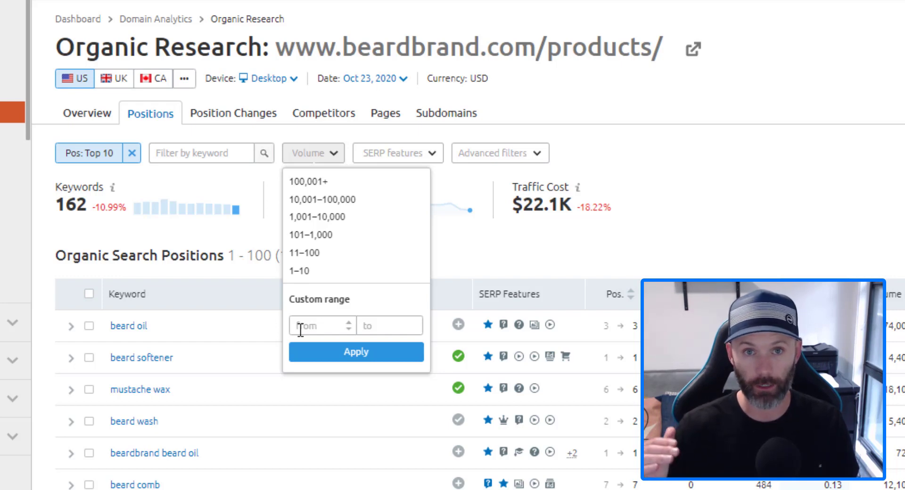
pyautogui.click(300, 326)
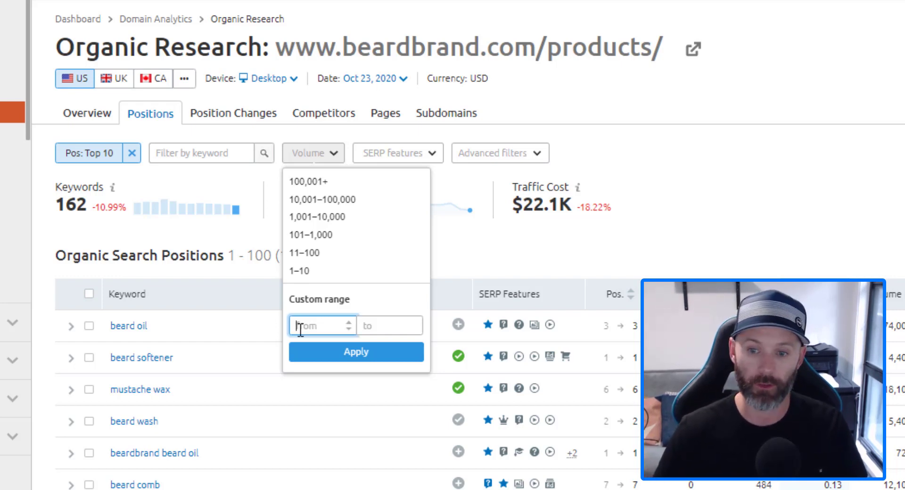
pyautogui.write('40')
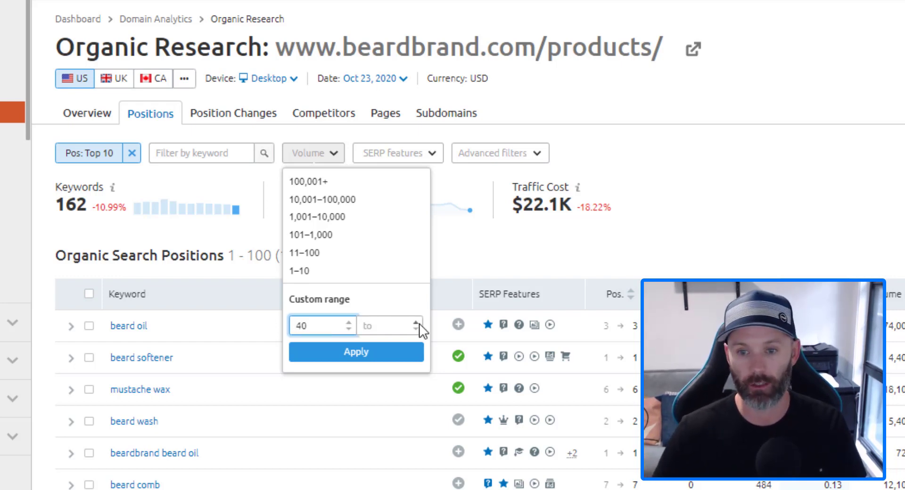
pyautogui.click(343, 357)
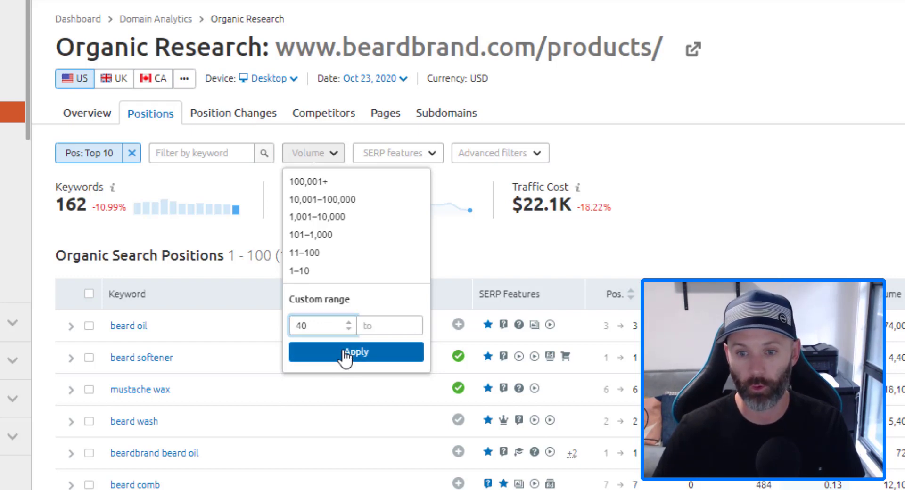
# Step: Set up an advanced filter condition that includes keywords with a words count greater than 2
pyautogui.click(492, 157)
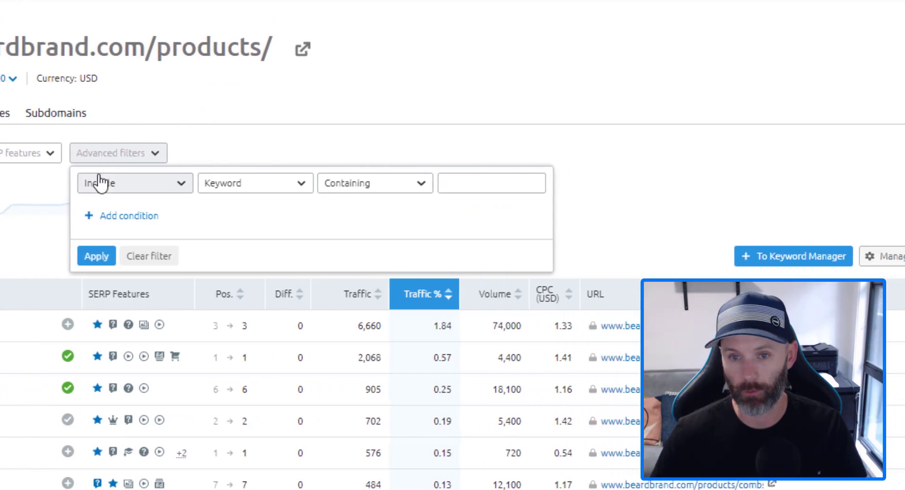
pyautogui.click(270, 191)
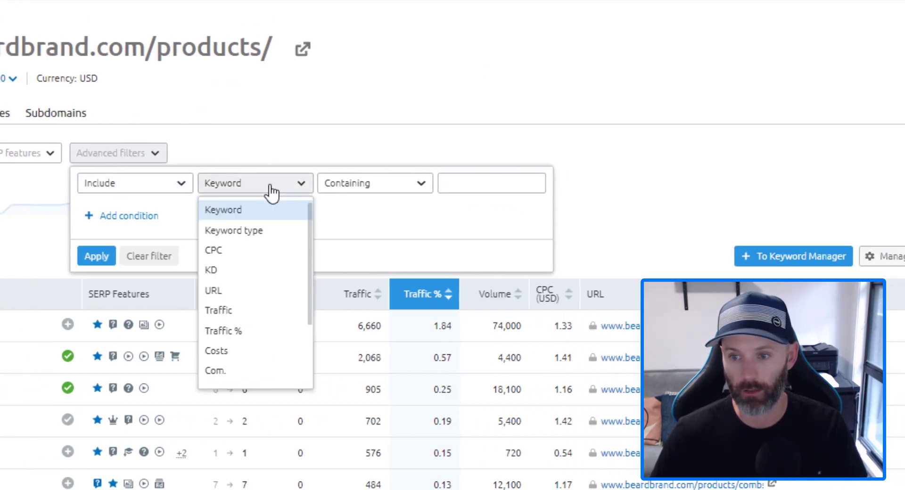
pyautogui.scroll(-2, 270, 290)
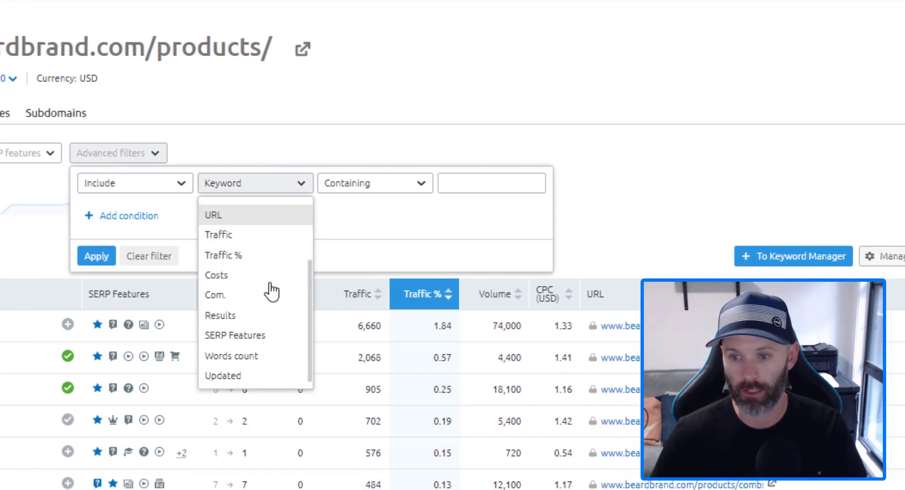
pyautogui.click(247, 356)
pyautogui.click(375, 188)
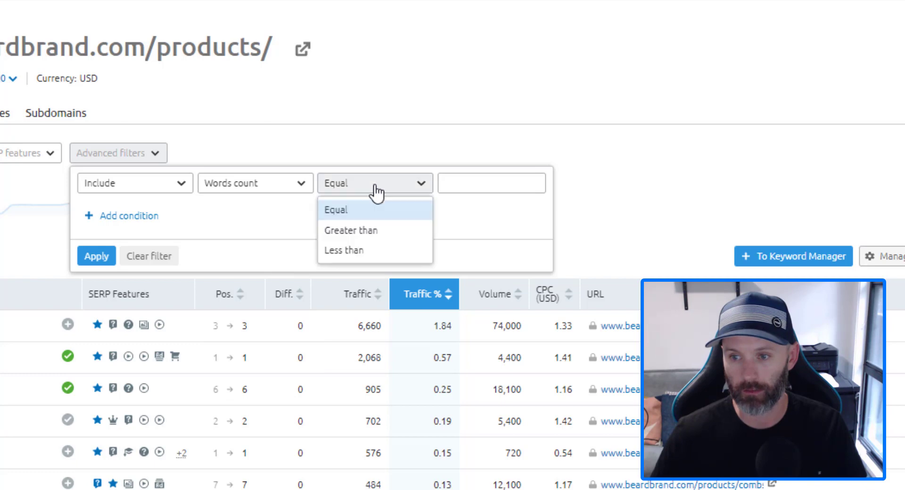
pyautogui.click(353, 230)
pyautogui.click(465, 182)
pyautogui.write('3')
pyautogui.press('BackSpace')
pyautogui.write('2')
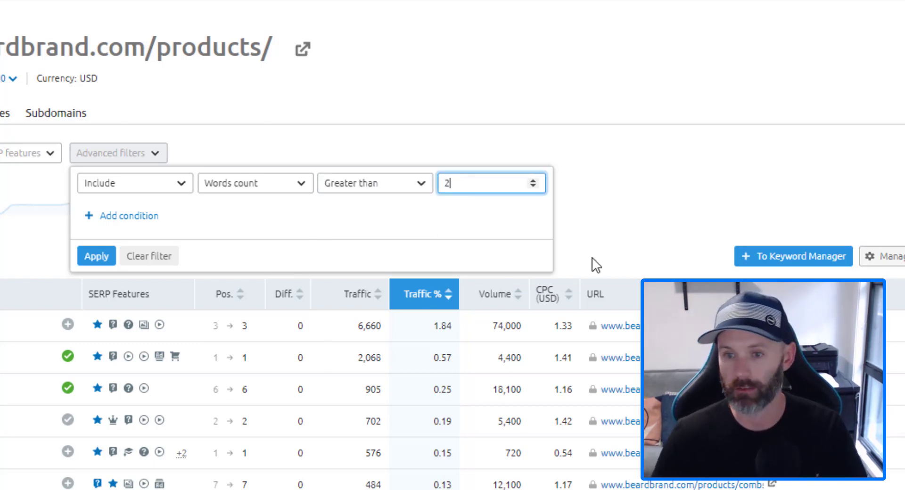
# Step: Add a second condition excluding keywords containing "beardbrand" and apply the advanced filters
pyautogui.click(129, 216)
pyautogui.click(88, 221)
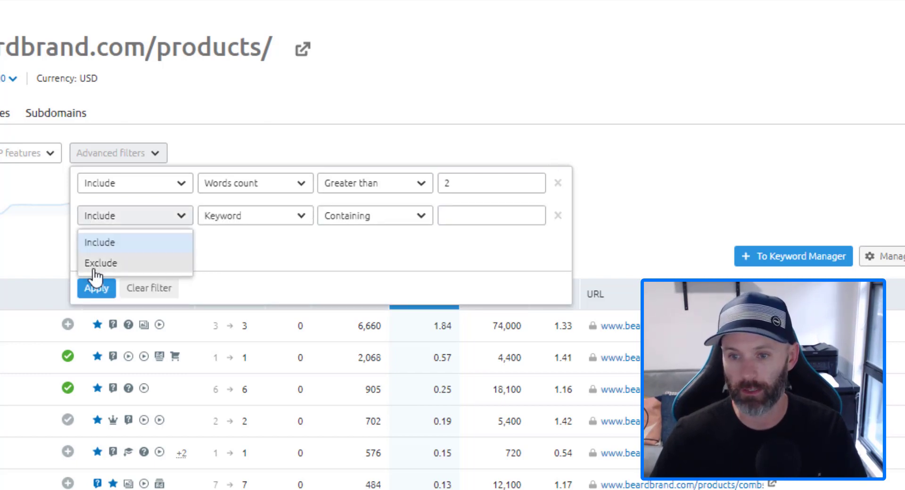
pyautogui.click(169, 260)
pyautogui.click(231, 222)
pyautogui.click(467, 213)
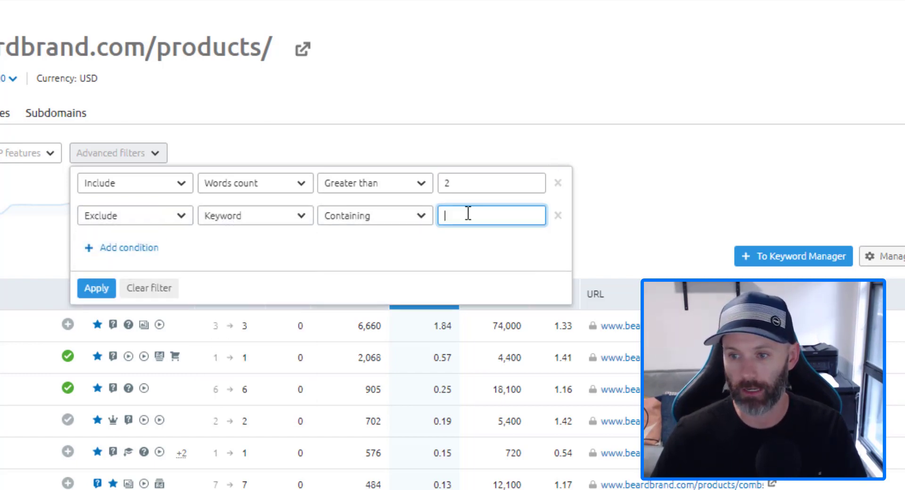
pyautogui.write('beardbrand')
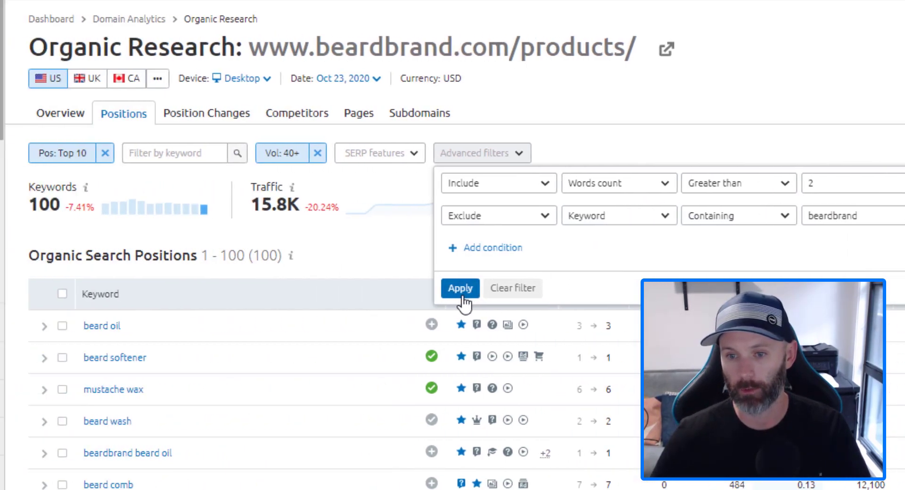
pyautogui.click(155, 293)
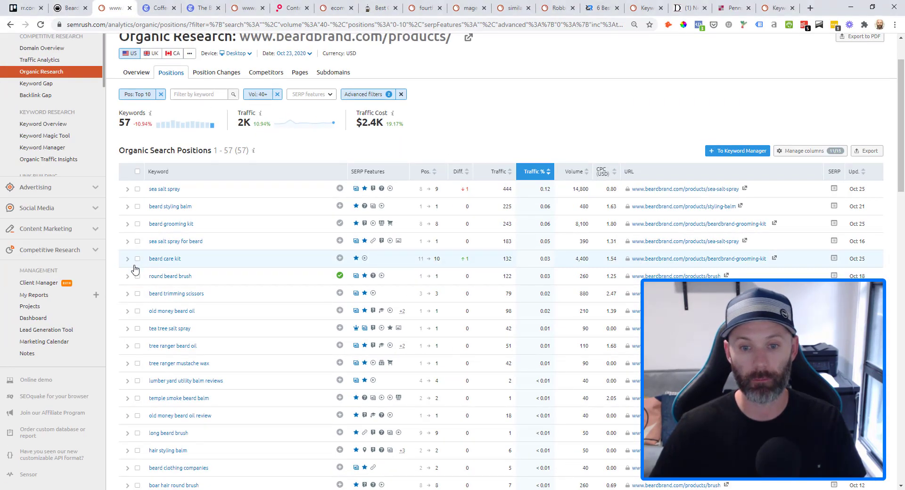
# Step: Select the keywords "beard care kit" and "round beard brush" in the positions table
pyautogui.click(135, 265)
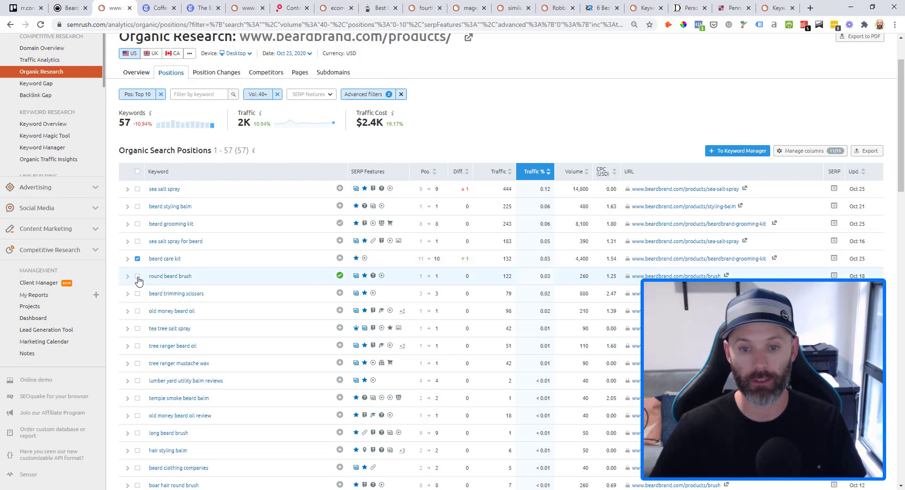
pyautogui.click(138, 276)
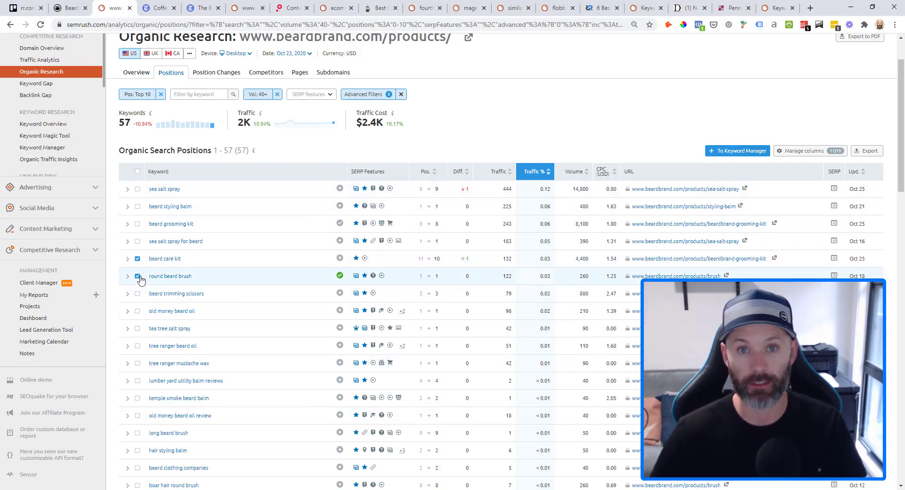
# Step: Switch to the Wirecutter site and open the Coffee category under Kitchen & Dining
pyautogui.hotkey('ctrl', 'Tab')
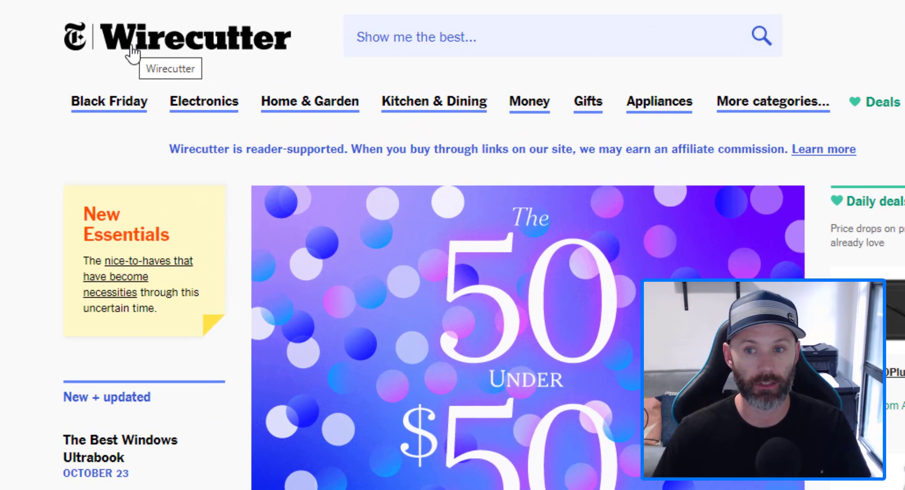
pyautogui.moveTo(421, 103)
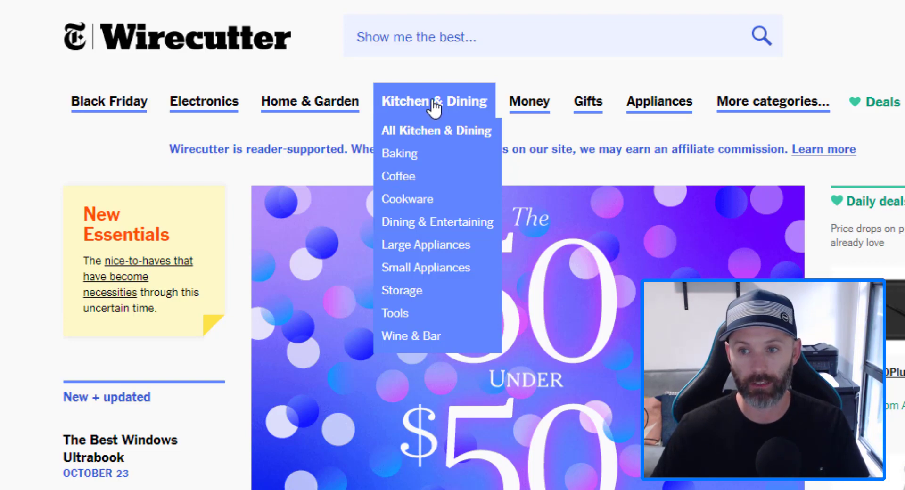
pyautogui.click(396, 186)
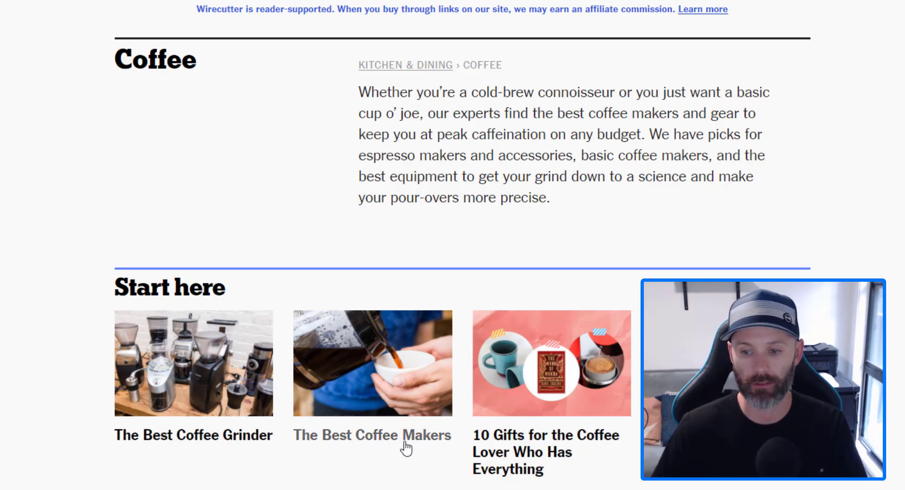
# Step: Open The Best Coffee Grinder review in a separate tab and examine the folder path in its web address
pyautogui.keyDown('ctrl'); pyautogui.click(201, 441); pyautogui.keyUp('ctrl')
pyautogui.click(438, 18)
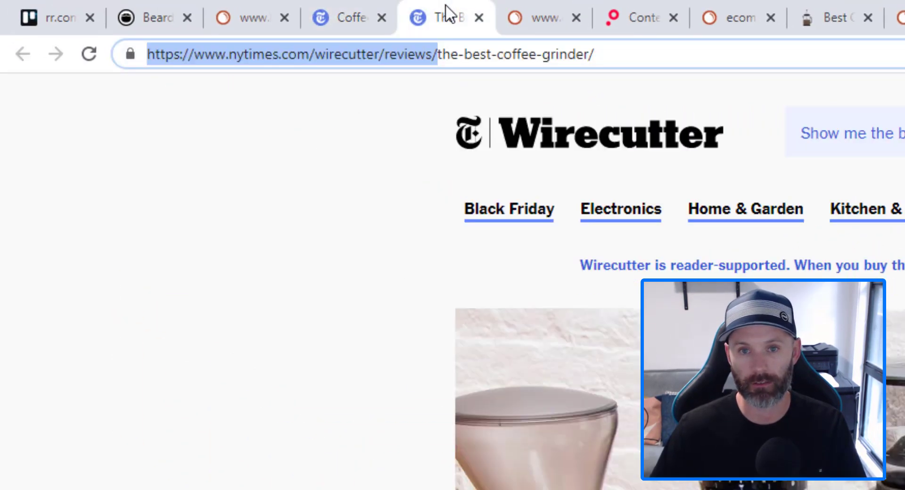
pyautogui.click(316, 53)
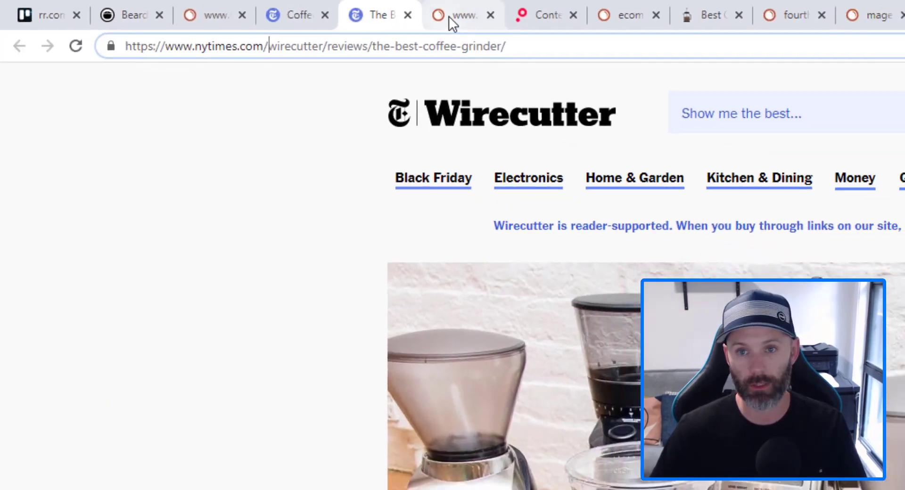
pyautogui.click(518, 19)
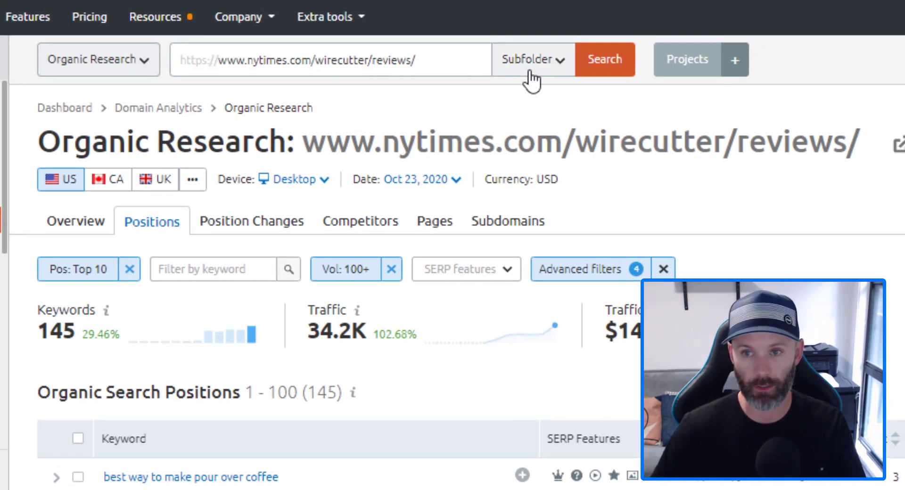
pyautogui.click(545, 71)
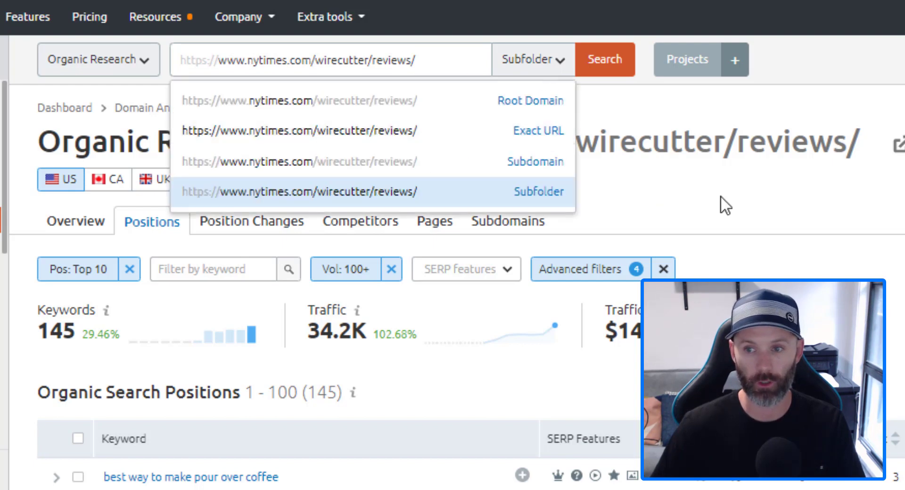
pyautogui.click(321, 189)
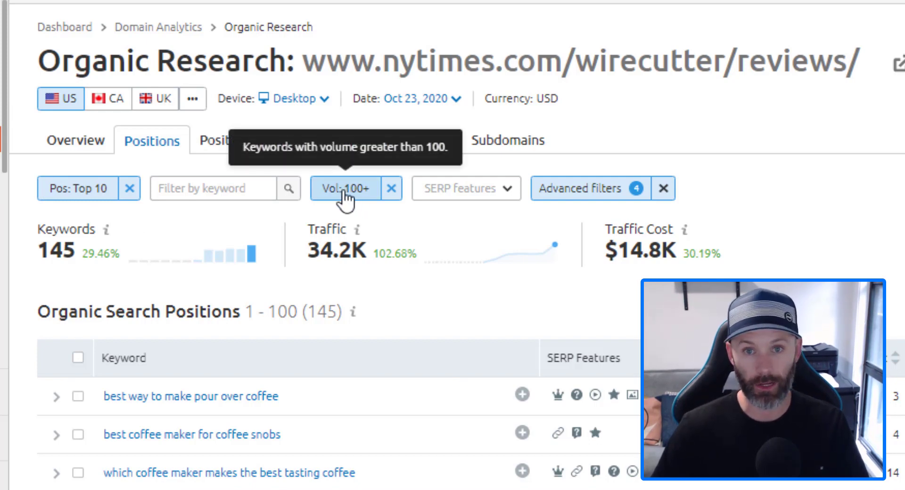
# Step: Examine the advanced filter conditions and the filtered keyword positions for the Wirecutter reviews subfolder
pyautogui.click(566, 189)
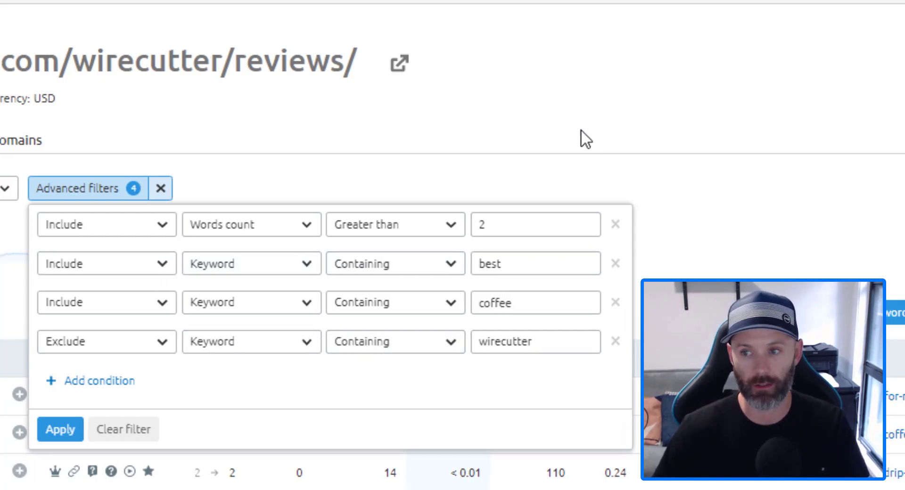
pyautogui.click(43, 240)
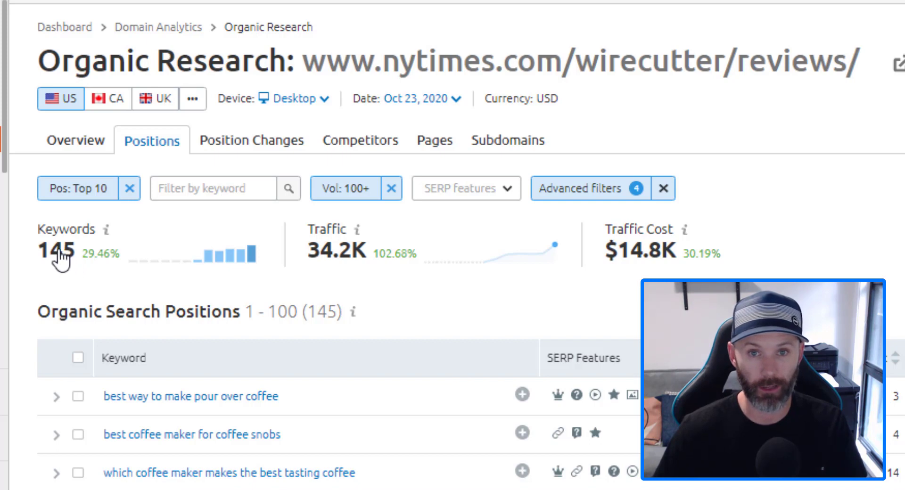
pyautogui.moveTo(89, 260)
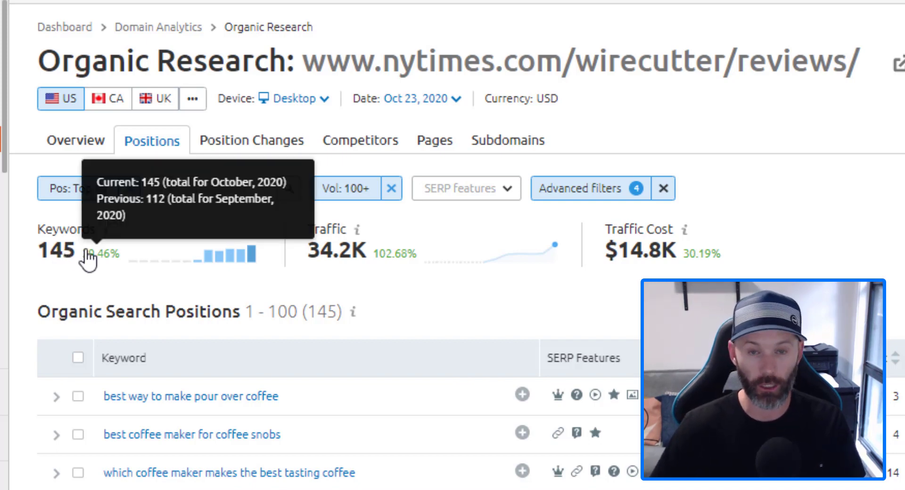
pyautogui.scroll(-3, 167, 390)
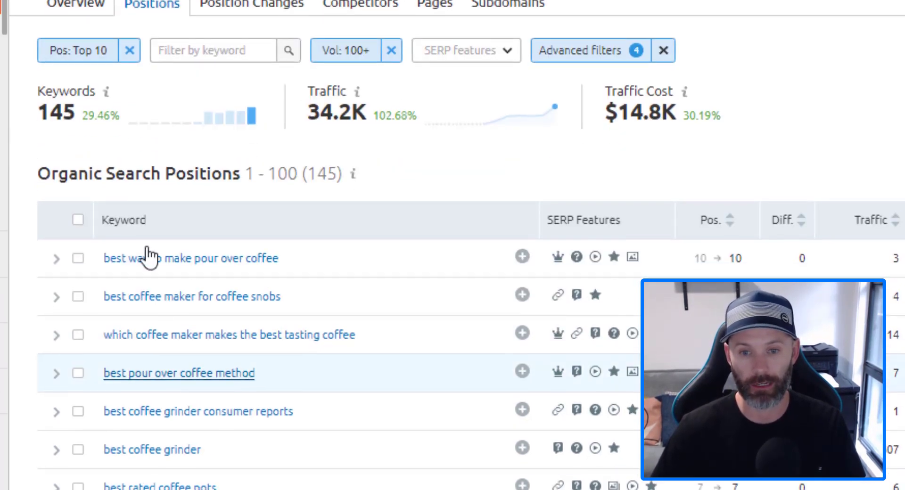
pyautogui.scroll(-3, 150, 264)
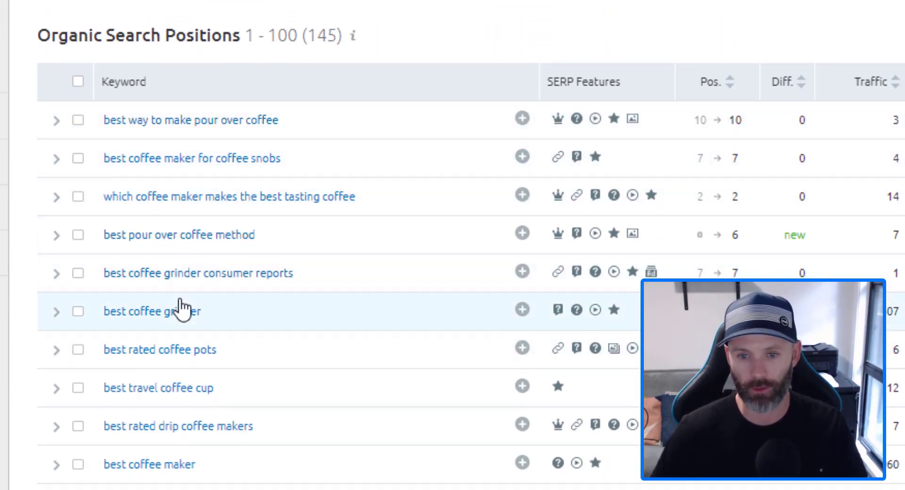
pyautogui.scroll(-6, 179, 368)
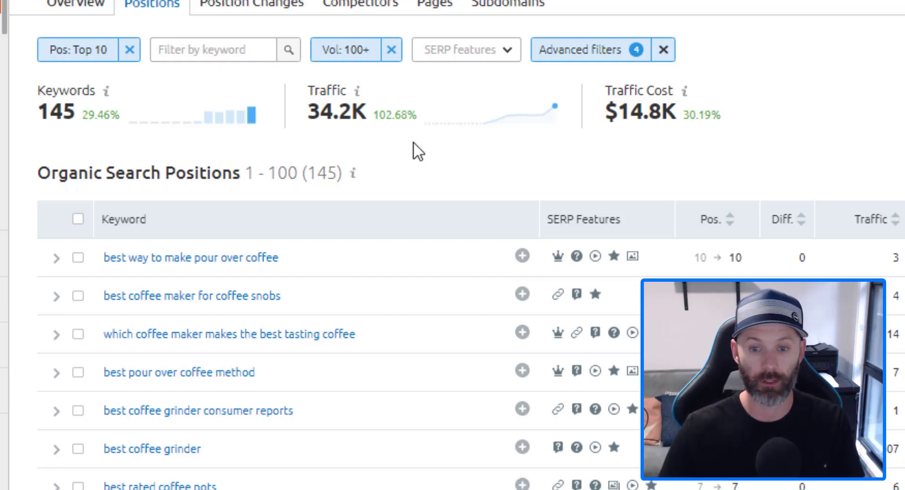
pyautogui.scroll(-3, 330, 210)
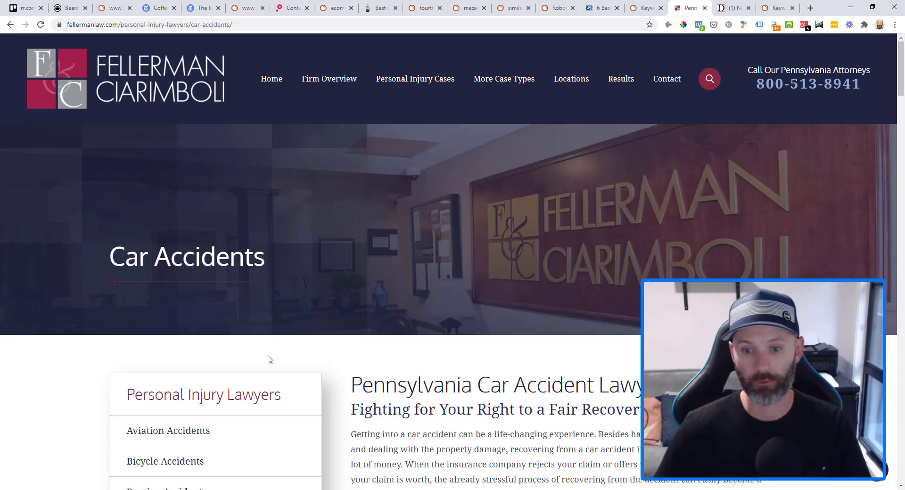
# Step: Examine the Fellerman & Ciarimboli Car Accidents page and the site's practice area and case type listings
pyautogui.scroll(-8, 214, 337)
pyautogui.scroll(4, 255, 354)
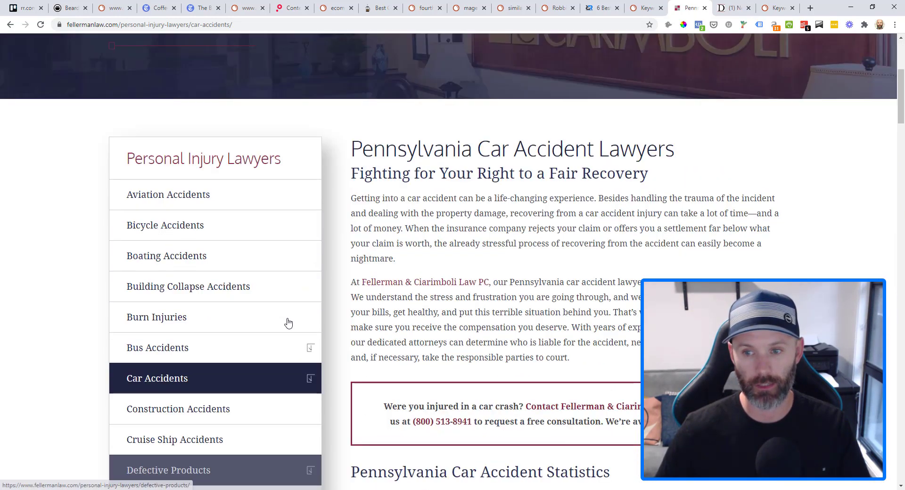
pyautogui.scroll(5, 289, 323)
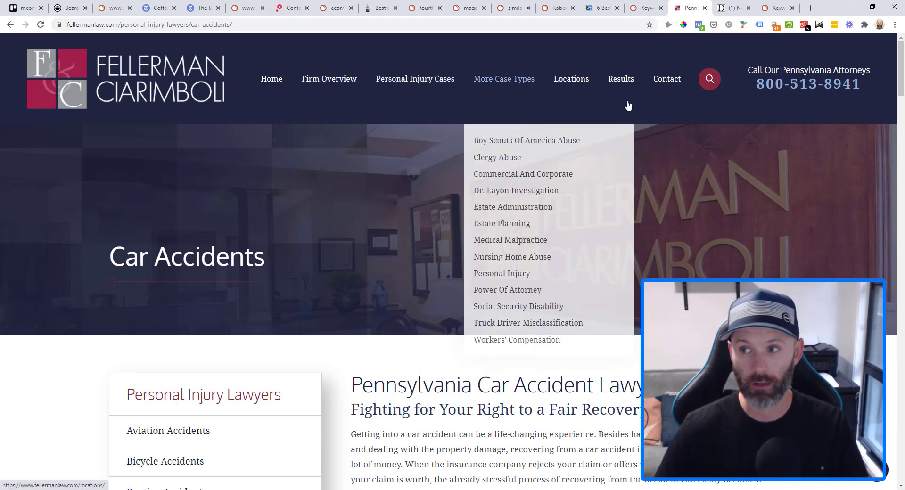
# Step: Switch to the Dolman Law Group site and examine its Locations menu and the legal-services folder in its web address
pyautogui.click(734, 8)
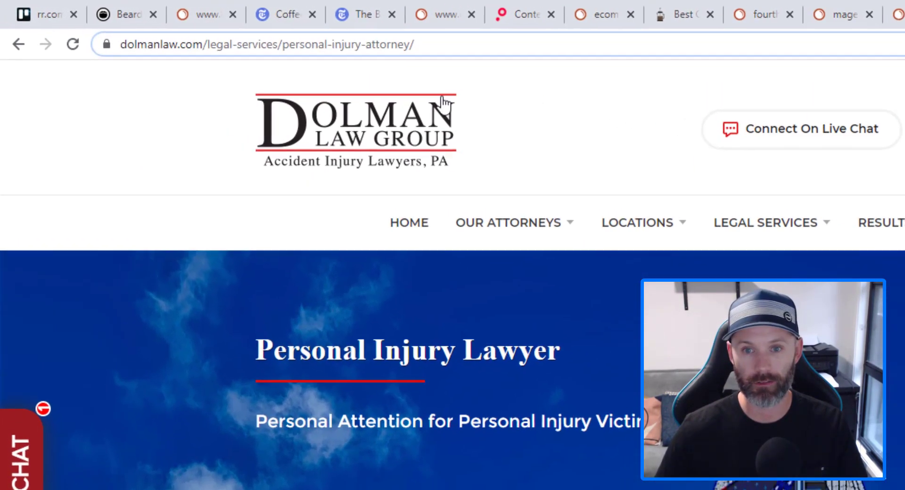
pyautogui.moveTo(641, 223)
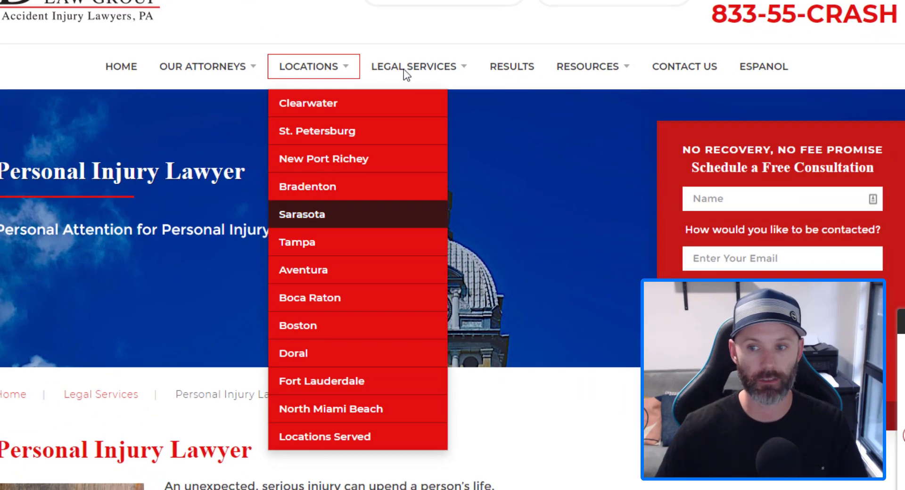
pyautogui.moveTo(604, 150)
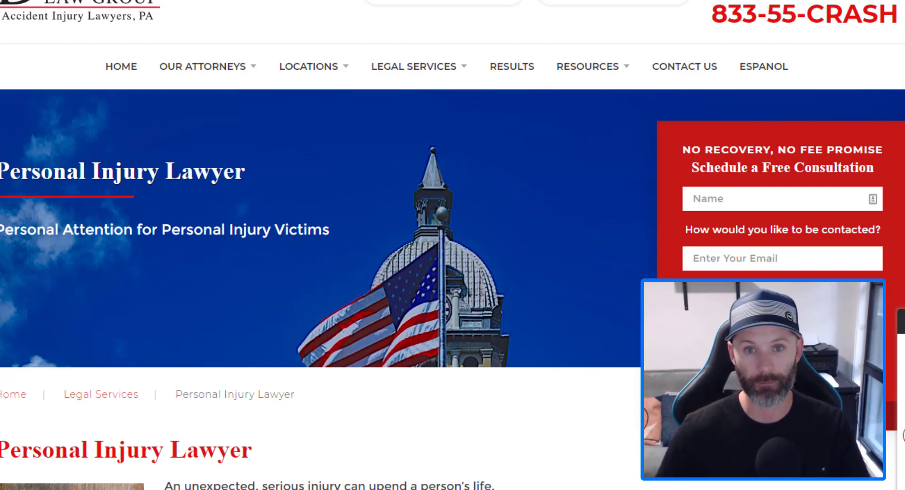
pyautogui.moveTo(398, 81)
pyautogui.moveTo(389, 130)
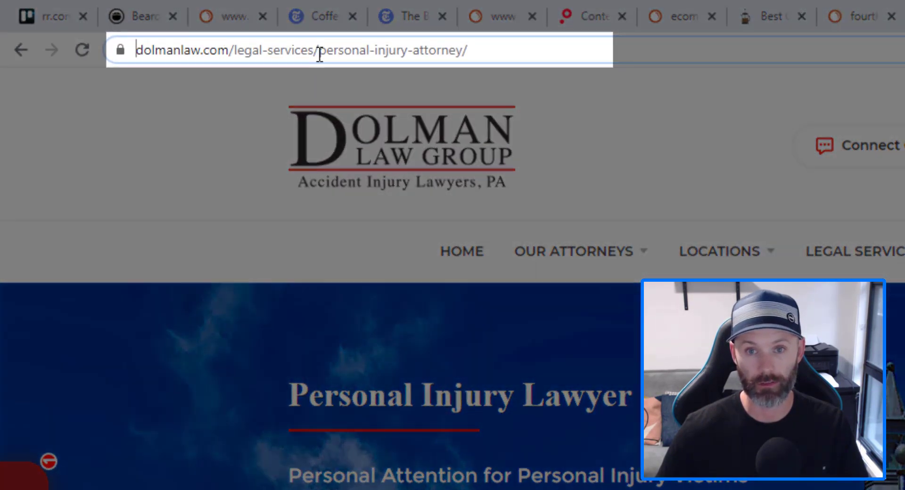
pyautogui.moveTo(317, 53); pyautogui.dragTo(105, 71)
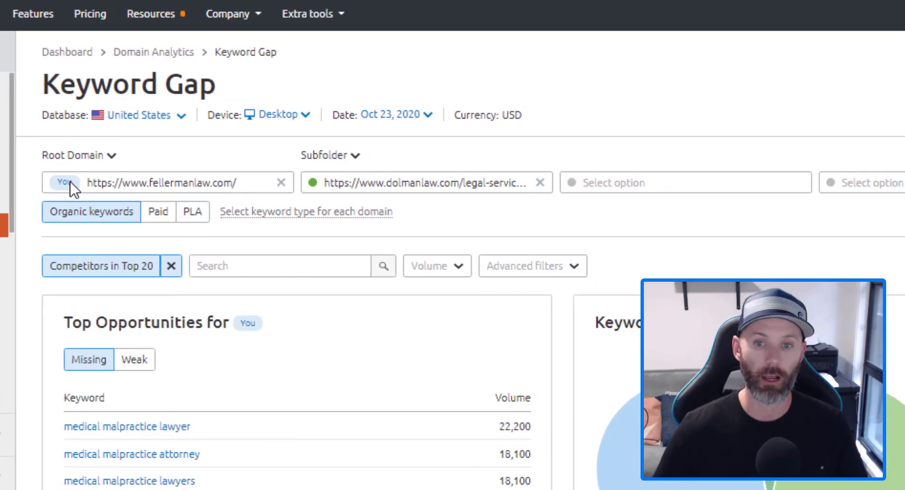
# Step: In Keyword Gap, check the fellermanlaw.com root domain and dolmanlaw.com/legal-services/ subfolder entries and the available scope options
pyautogui.click(56, 181)
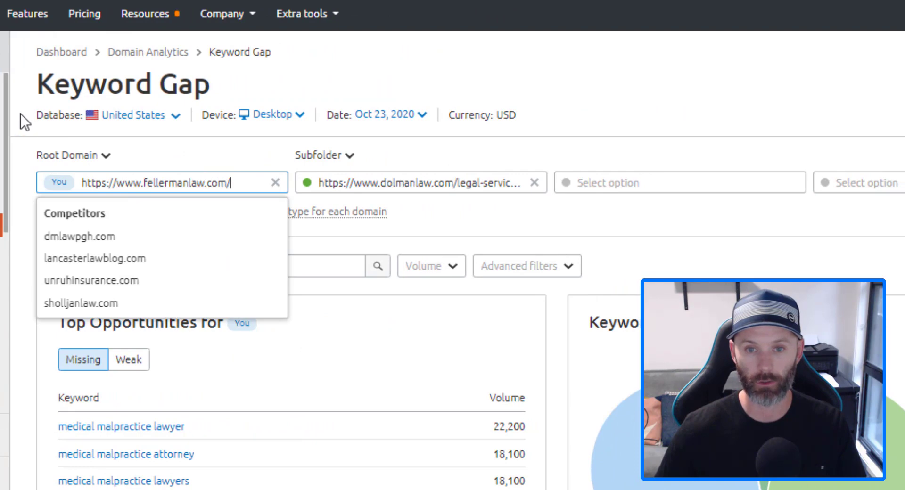
pyautogui.click(330, 236)
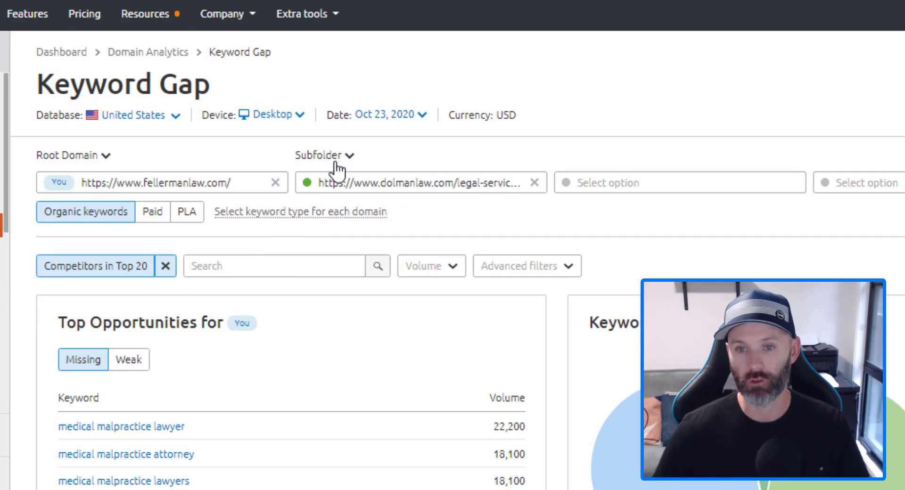
pyautogui.click(363, 185)
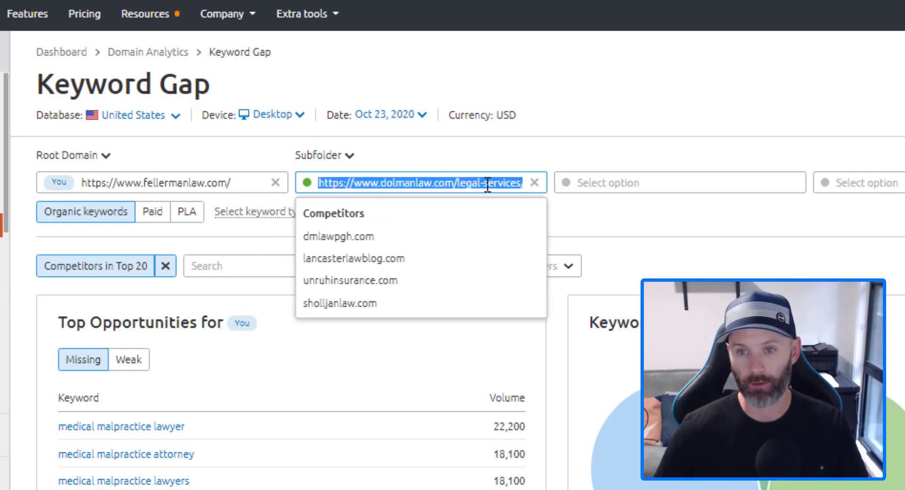
pyautogui.click(353, 174)
pyautogui.click(353, 171)
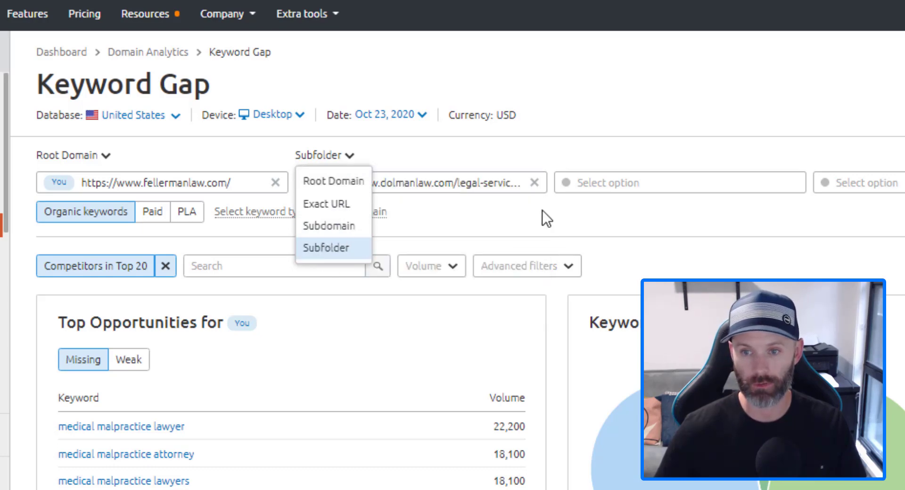
pyautogui.click(458, 190)
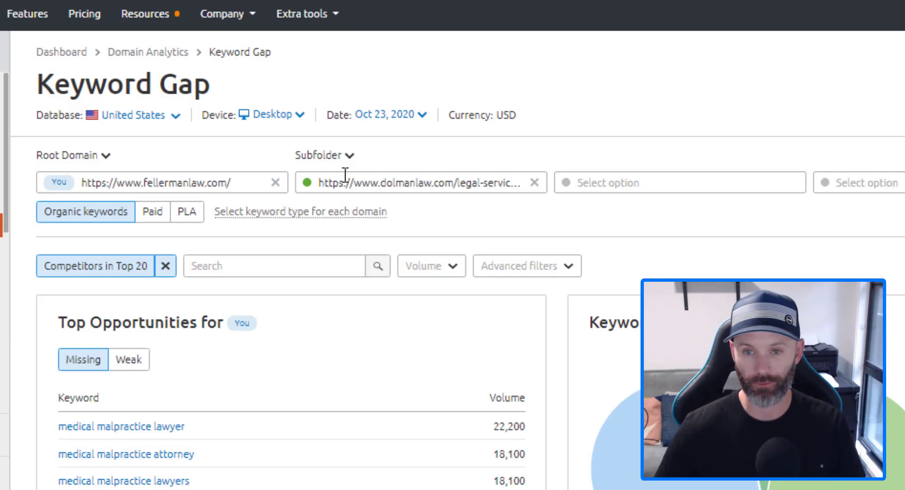
# Step: Enable separate keyword type selection for each domain and check the competitors' Top 20 position filter
pyautogui.click(280, 215)
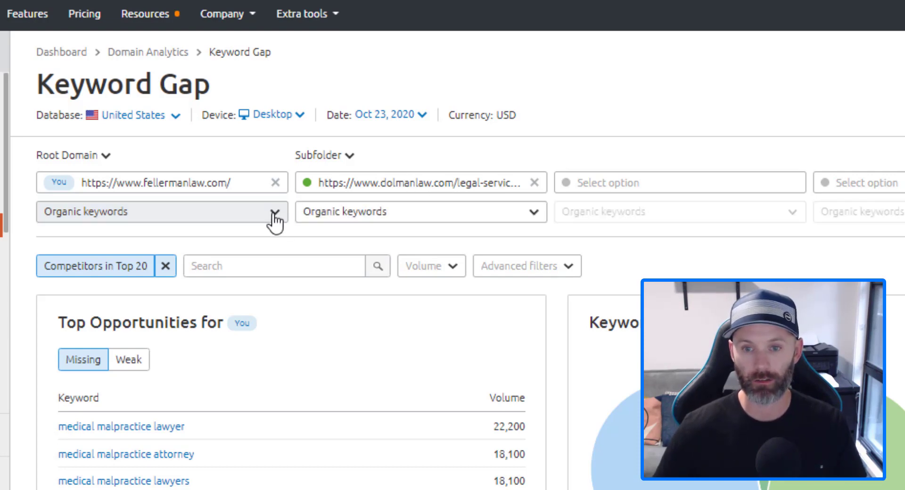
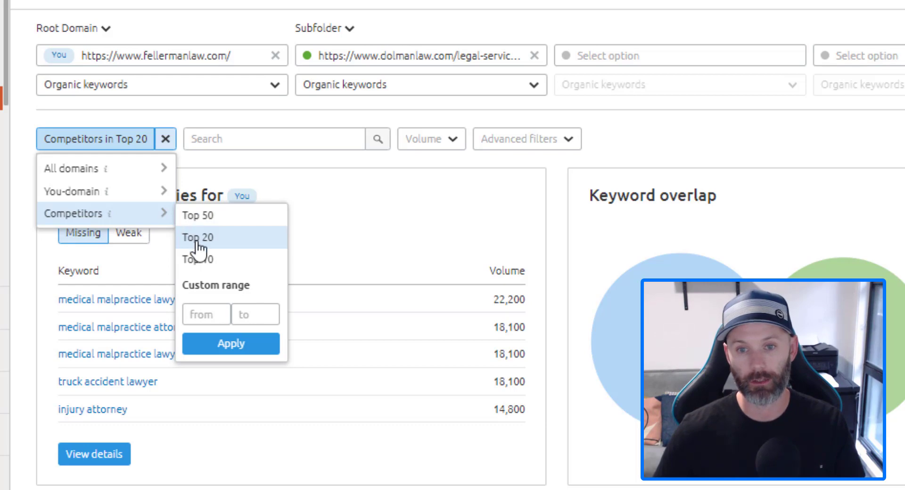
pyautogui.click(694, 144)
# Step: Examine the Missing keywords for fellermanlaw.com compared with the Dolman legal-services subfolder
pyautogui.scroll(-5, 70, 188)
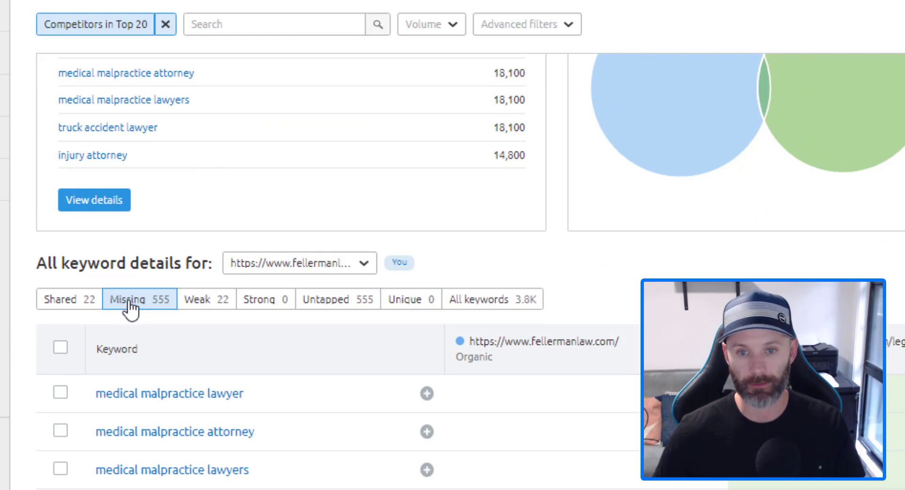
pyautogui.moveTo(126, 303)
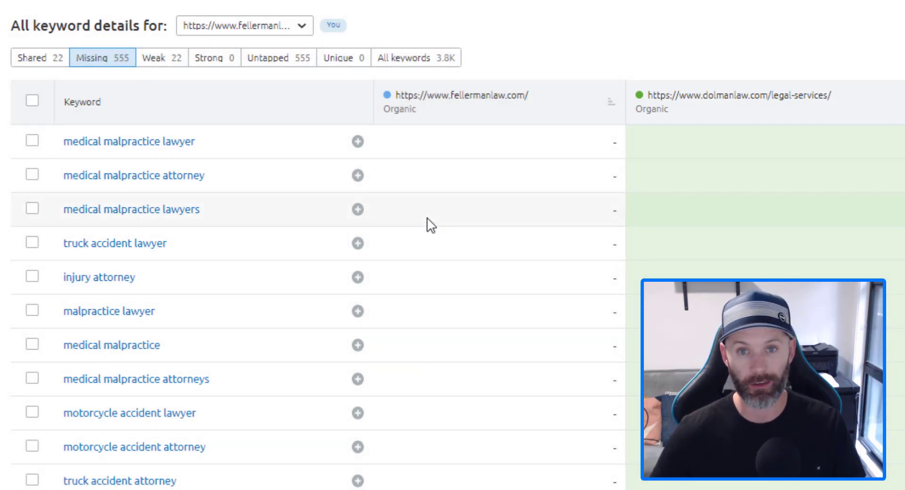
pyautogui.scroll(-2, 424, 225)
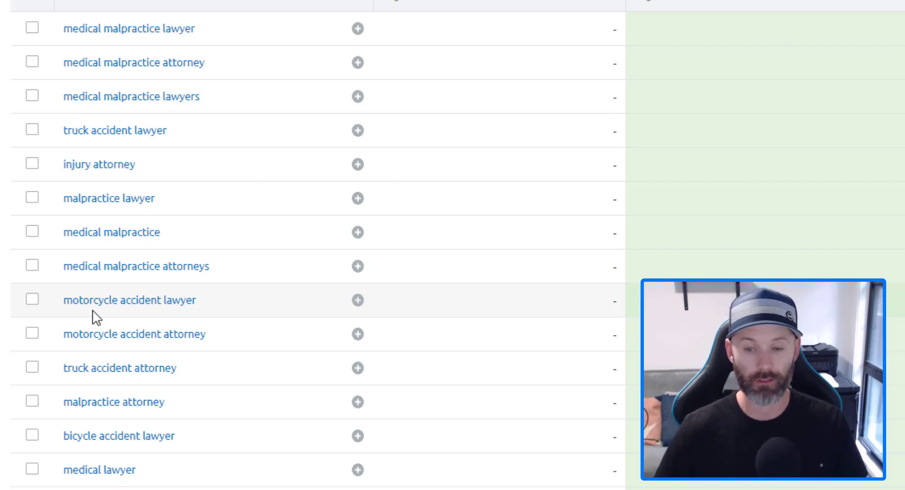
pyautogui.scroll(-2, 94, 315)
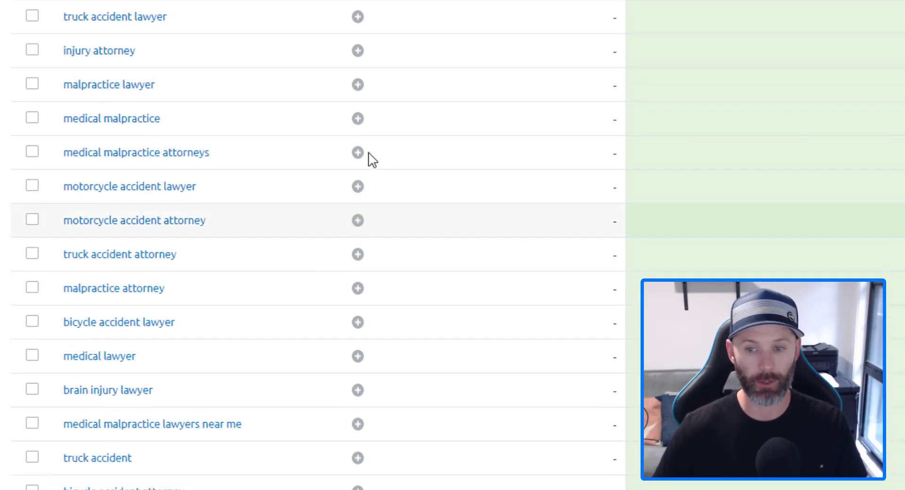
pyautogui.scroll(-2, 306, 227)
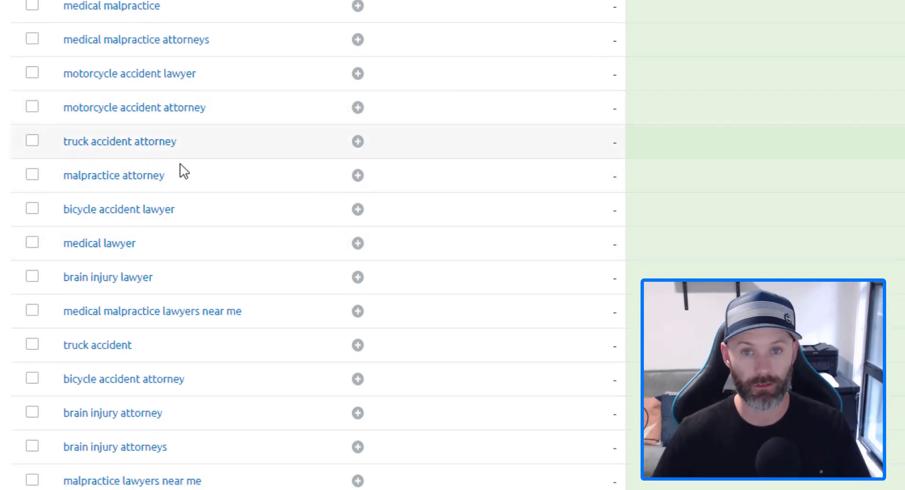
pyautogui.scroll(8, 242, 164)
pyautogui.scroll(8, 242, 164)
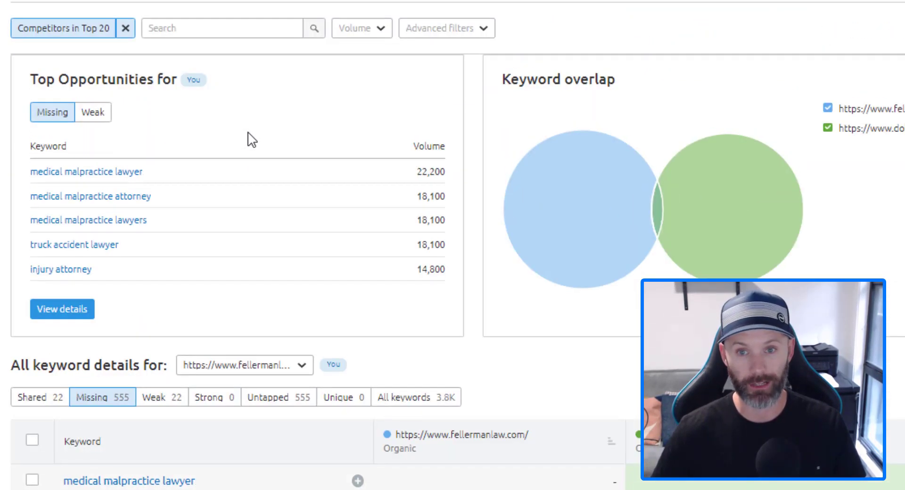
pyautogui.scroll(1, 128, 113)
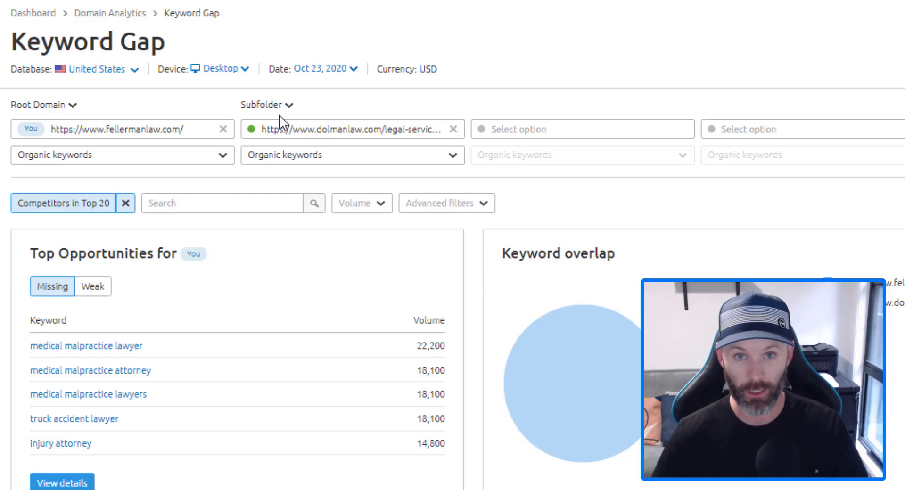
pyautogui.scroll(-9, 271, 118)
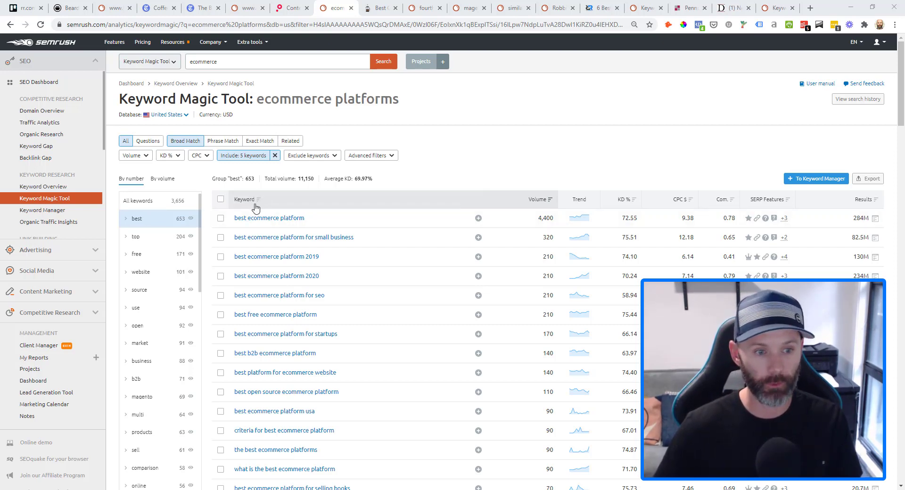
# Step: Switch to the Core dna site and examine its Solutions and Features menus
pyautogui.click(288, 8)
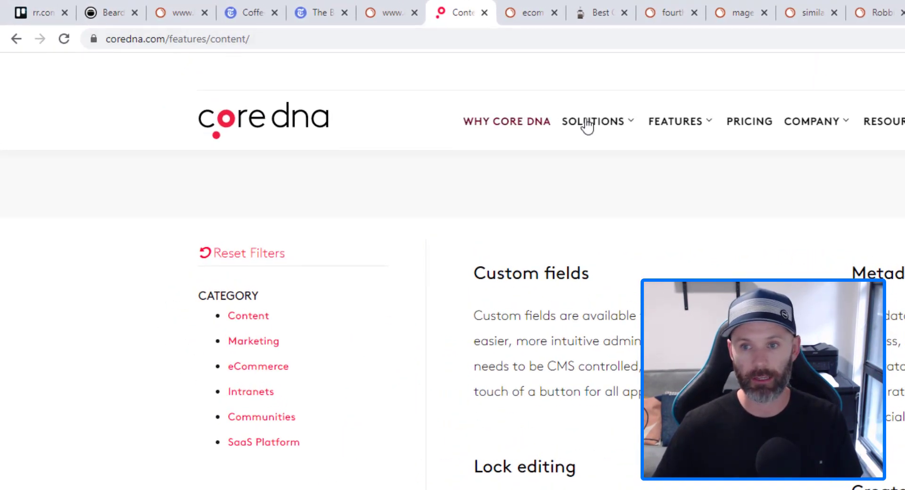
pyautogui.moveTo(578, 118)
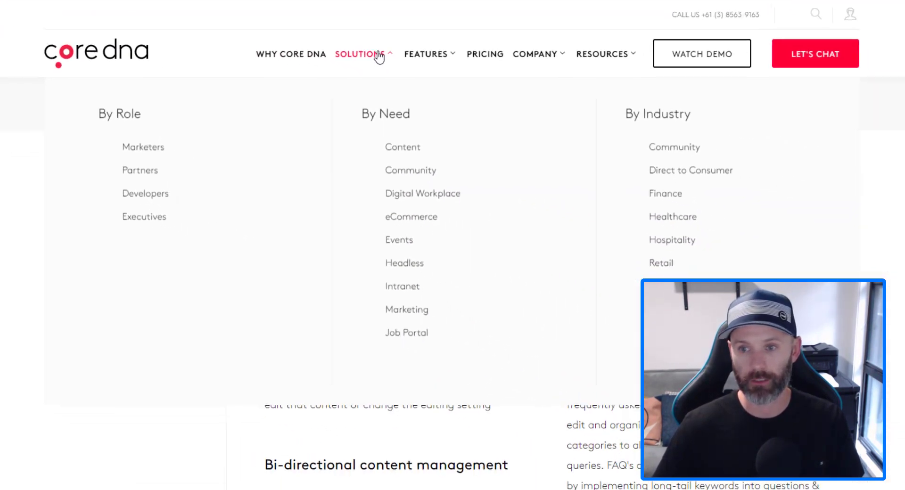
pyautogui.moveTo(426, 59)
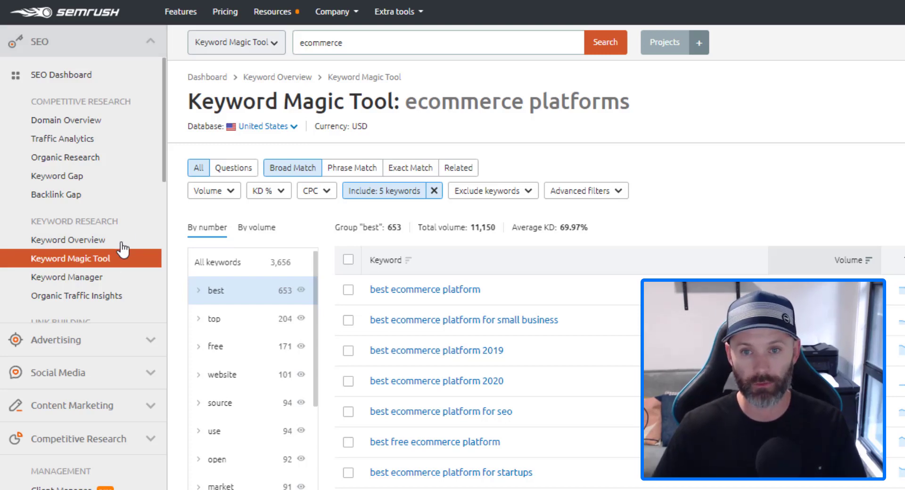
# Step: In the ecommerce platforms Keyword Magic report, check the seed term and the list of included modifier keywords
pyautogui.doubleClick(326, 43)
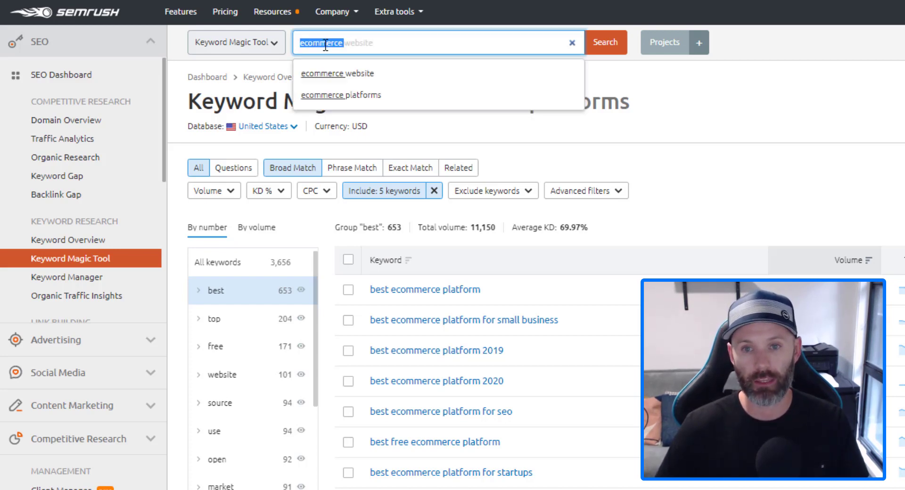
pyautogui.click(690, 87)
pyautogui.click(378, 195)
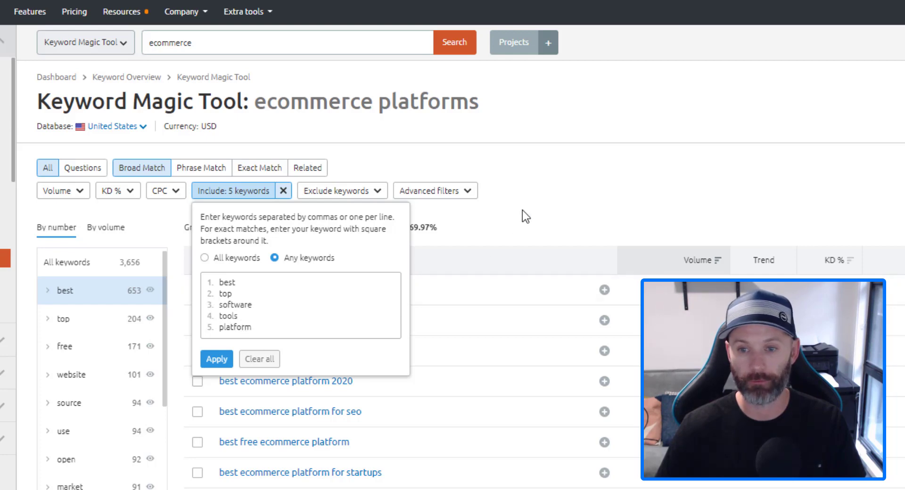
pyautogui.click(581, 159)
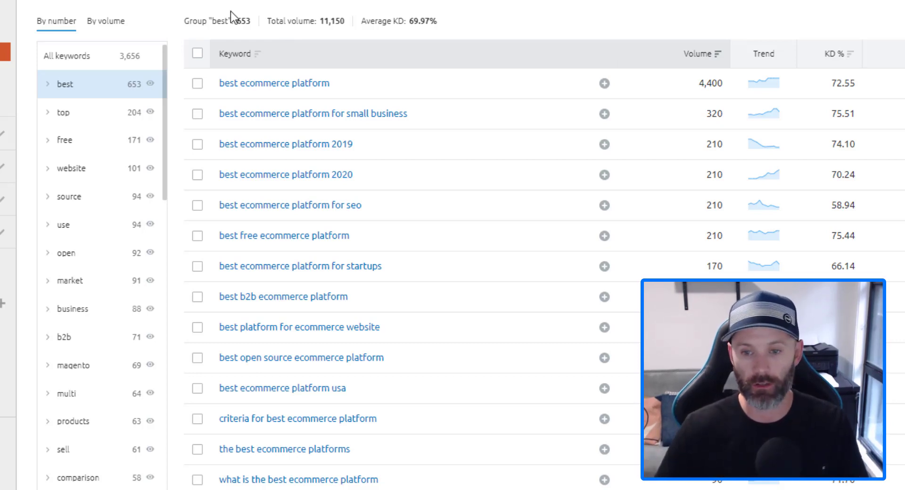
# Step: Examine the keywords in the "best" group of the ecommerce platforms report, with their volume and difficulty
pyautogui.scroll(-2, 268, 122)
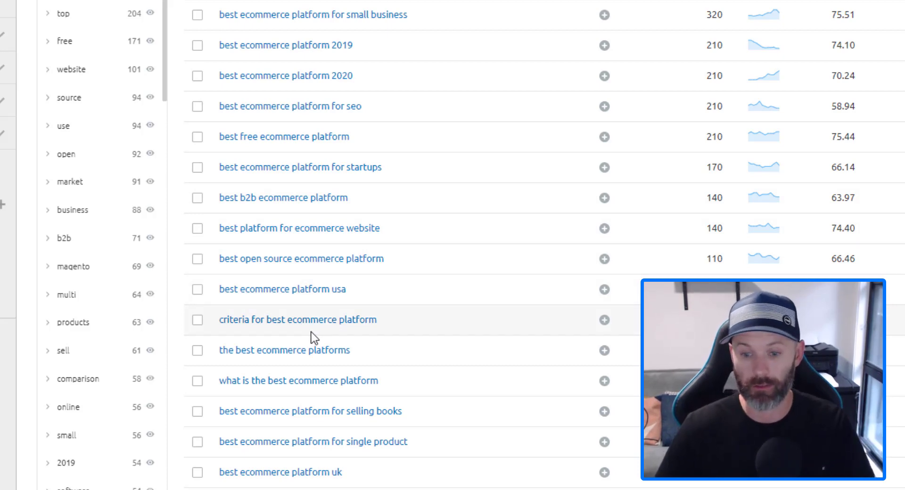
pyautogui.scroll(-2, 304, 329)
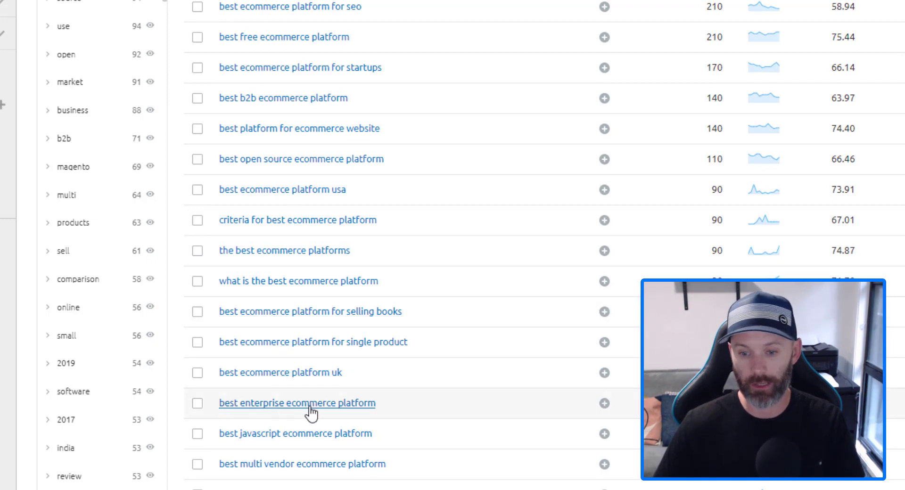
pyautogui.scroll(2, 342, 374)
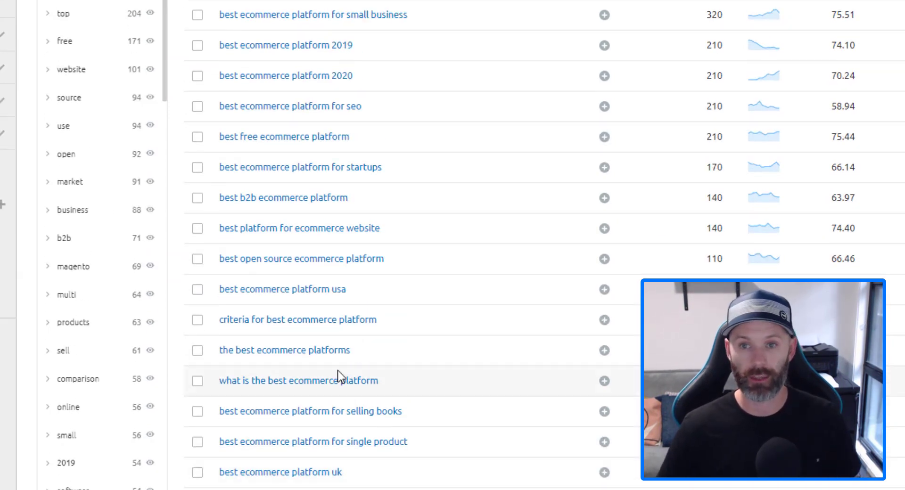
pyautogui.scroll(2, 340, 375)
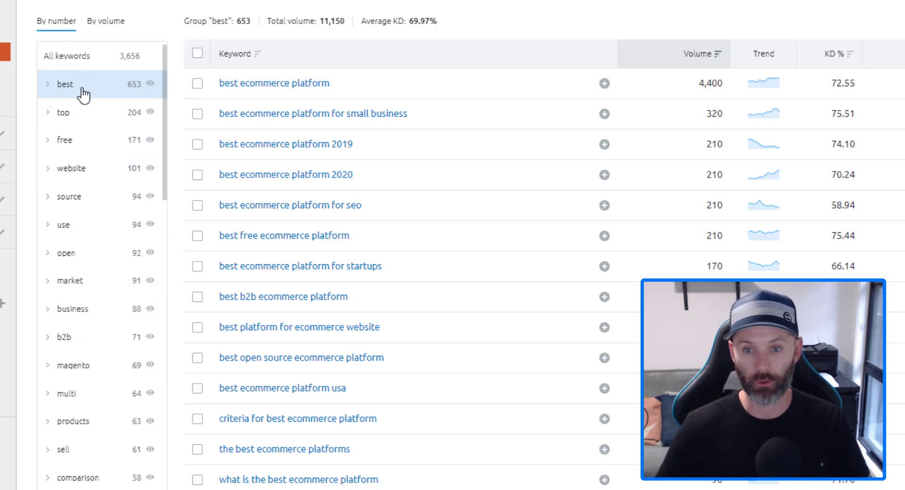
# Step: Switch to the Fourth Estate Coffee site and look through its homepage categories and featured articles
pyautogui.scroll(-12, 297, 90)
pyautogui.scroll(10, 292, 91)
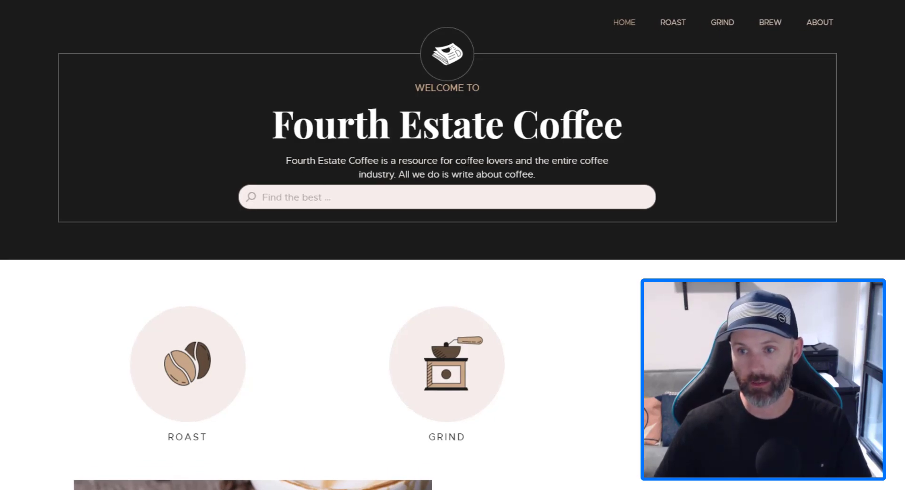
pyautogui.scroll(-5, 402, 262)
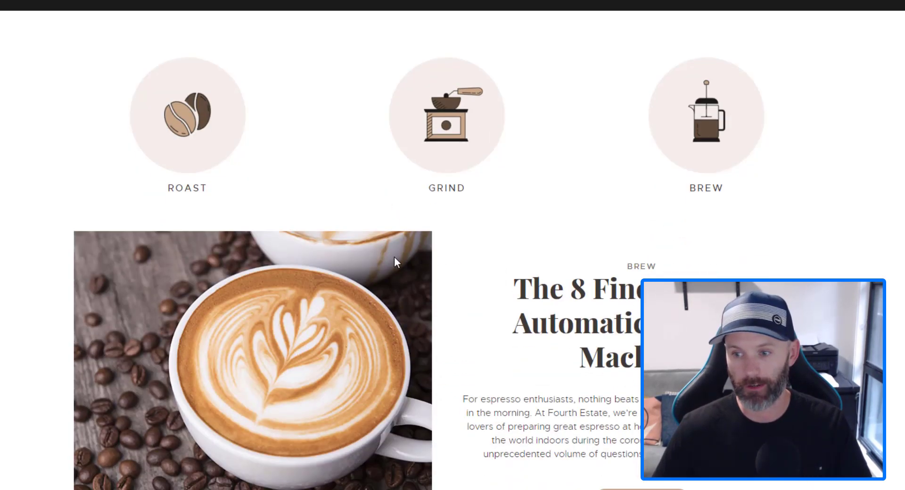
pyautogui.scroll(-10, 573, 272)
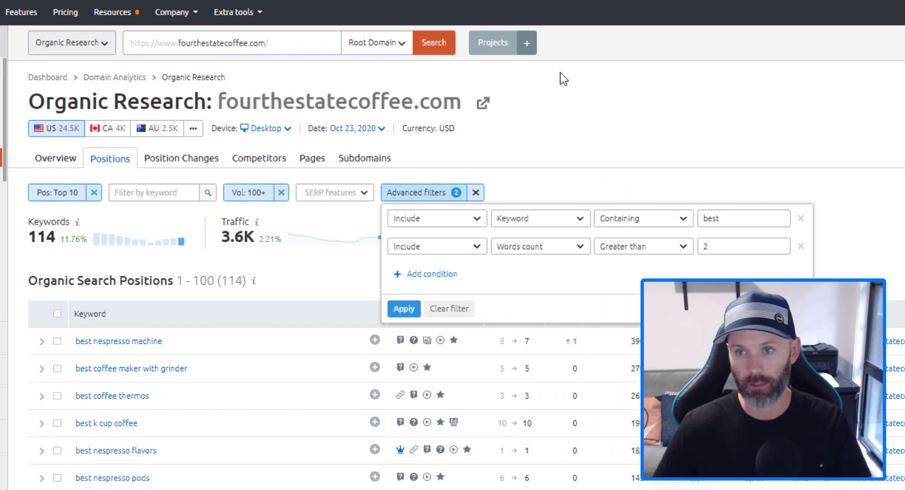
# Step: Check the advanced filter conditions applied to the fourthestatecoffee.com positions in Organic Research
pyautogui.press('Escape')
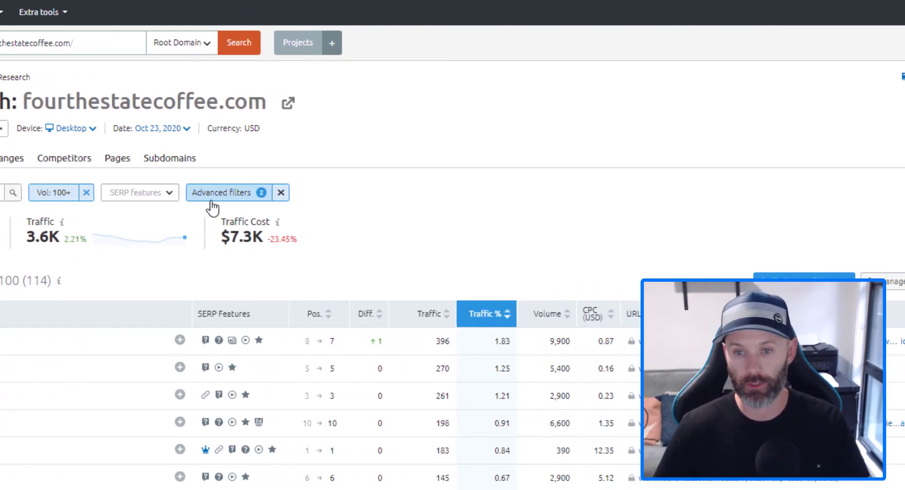
pyautogui.click(212, 207)
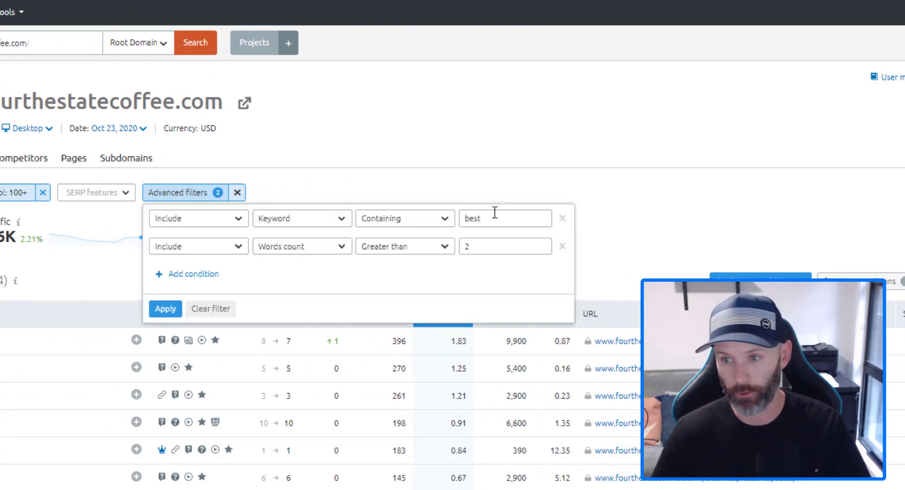
pyautogui.click(404, 184)
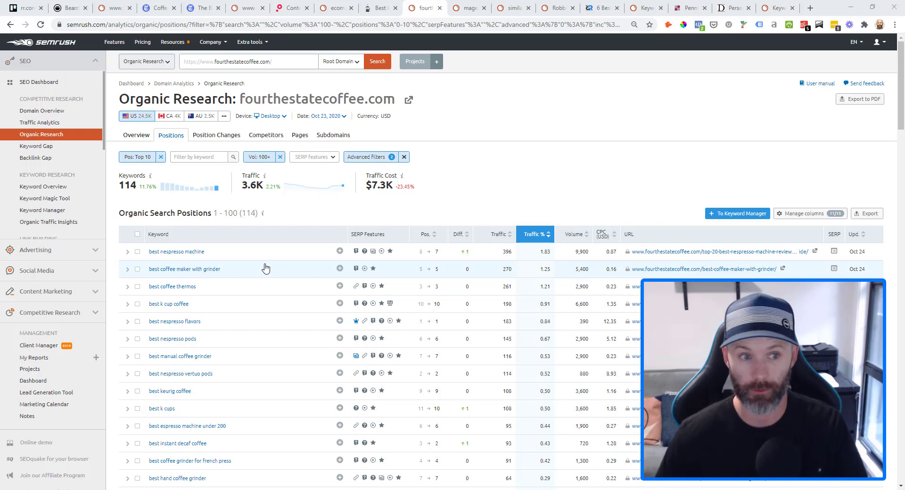
# Step: Switch to the magento Keyword Magic report and check its list of included comparison modifiers
pyautogui.click(293, 8)
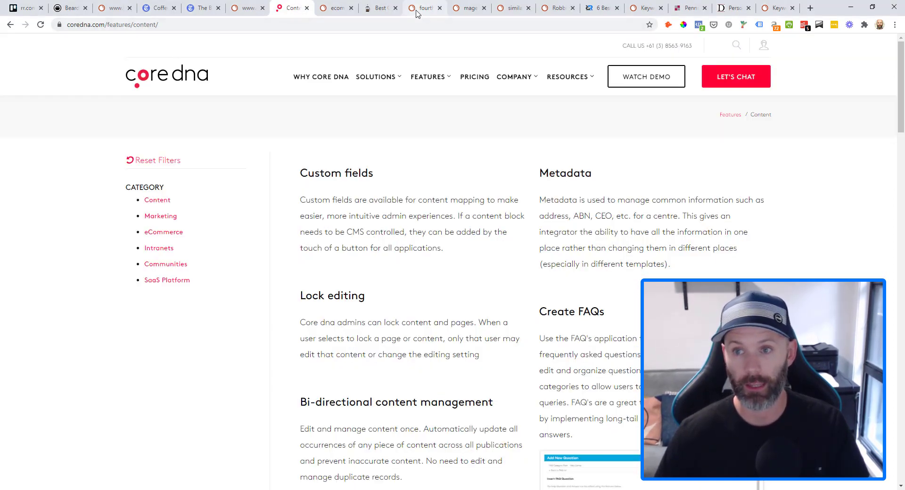
pyautogui.click(465, 8)
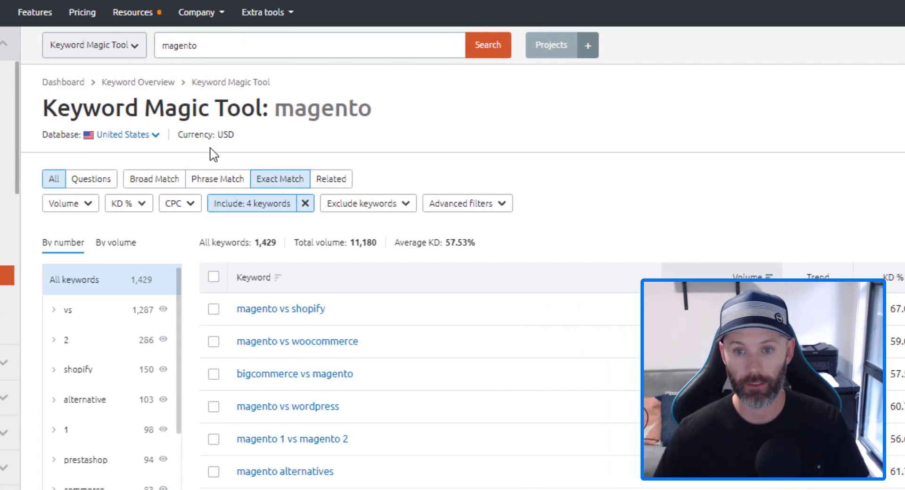
pyautogui.click(249, 208)
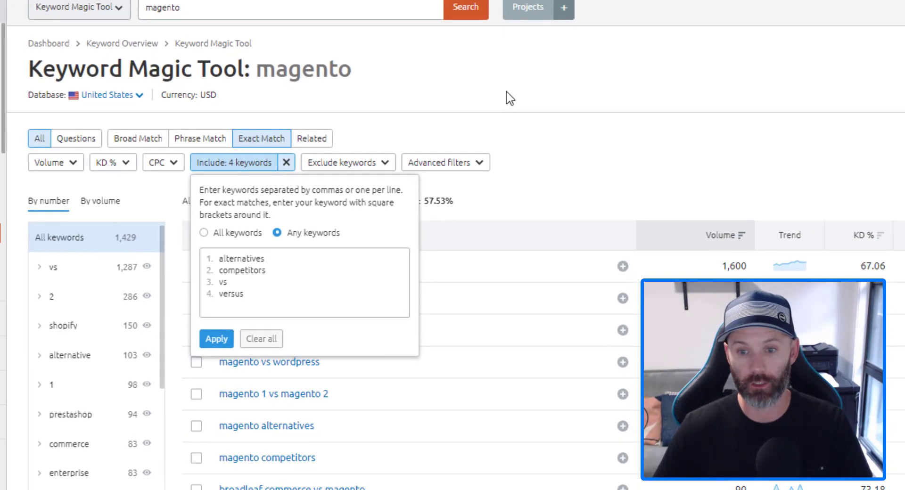
pyautogui.click(224, 383)
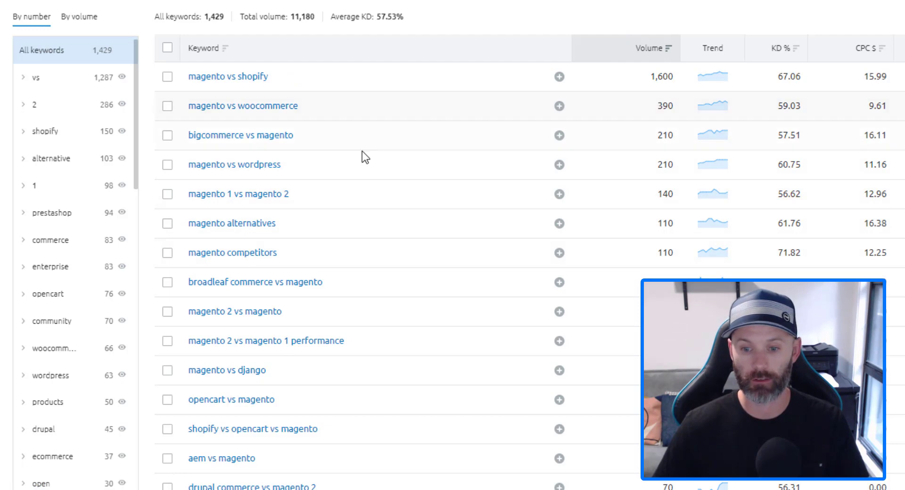
# Step: Examine the magento comparison and alternative keywords along with their volume and difficulty
pyautogui.scroll(-2, 361, 157)
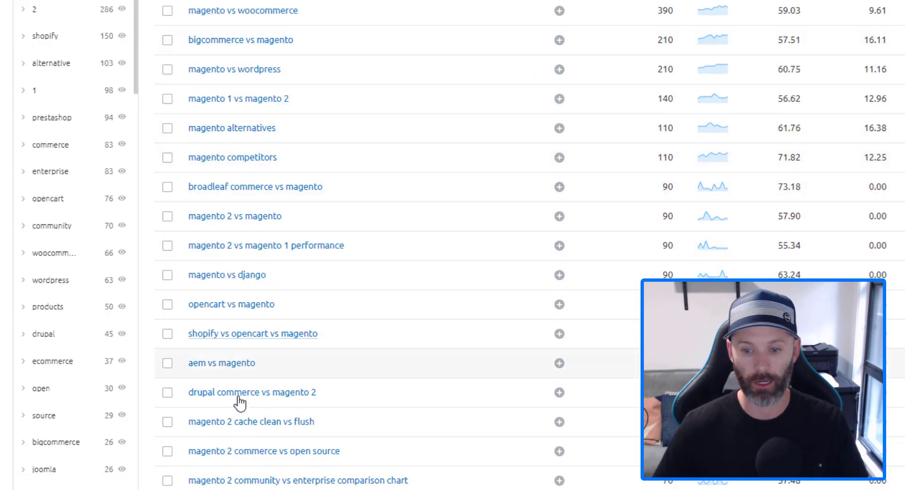
pyautogui.scroll(-10, 239, 303)
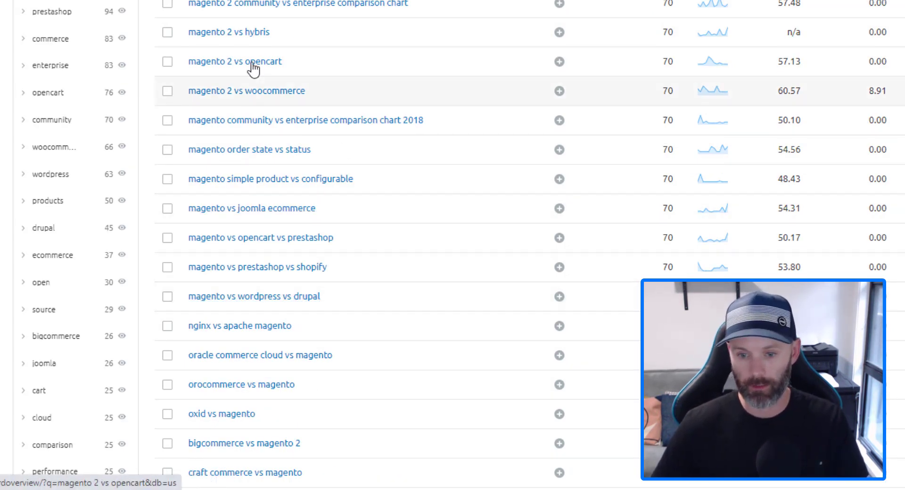
pyautogui.scroll(-2, 255, 69)
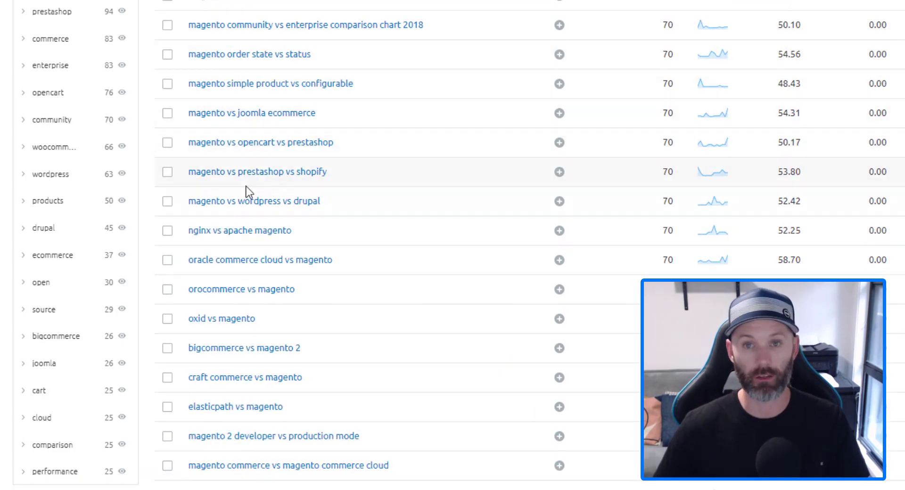
pyautogui.scroll(-2, 255, 210)
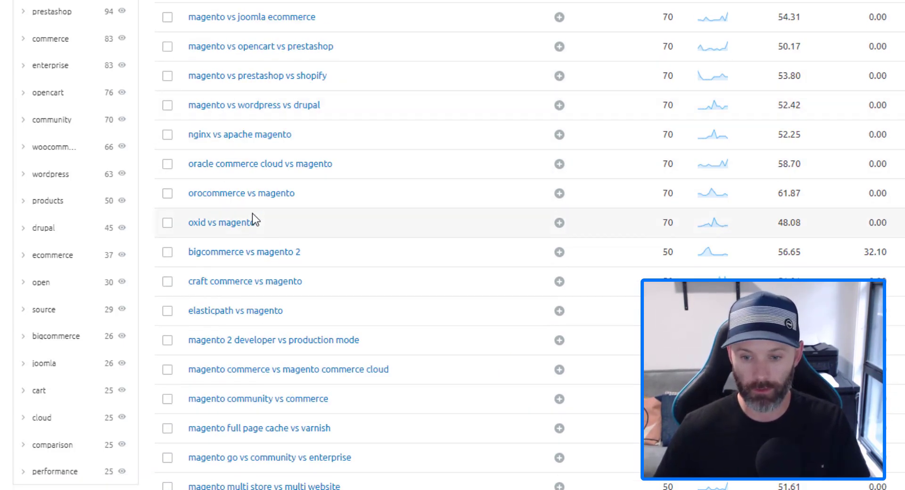
pyautogui.scroll(-2, 231, 330)
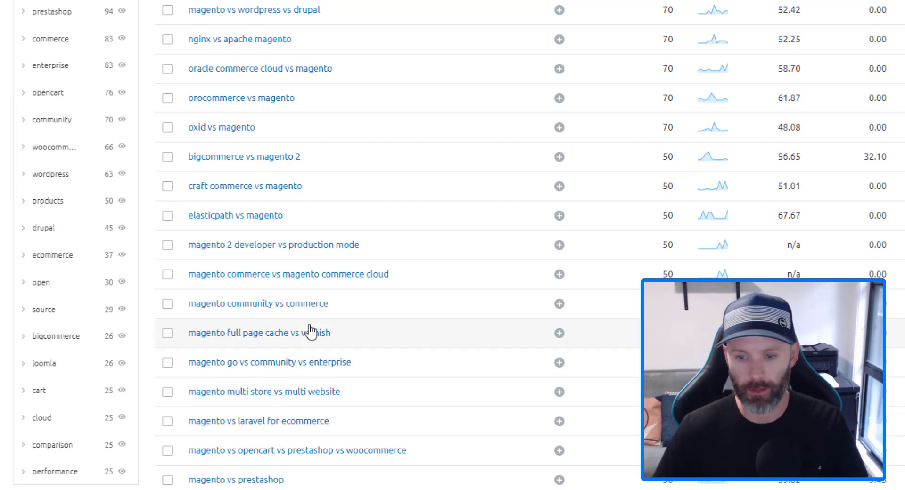
pyautogui.scroll(10, 304, 324)
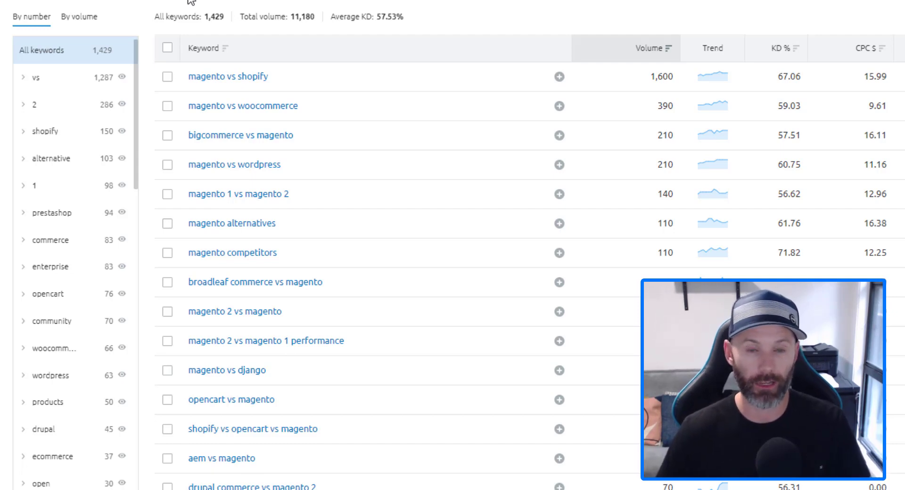
# Step: In the similarweb Keyword Magic report, check the seed term and the included keyword modifiers
pyautogui.scroll(3, 191, 1)
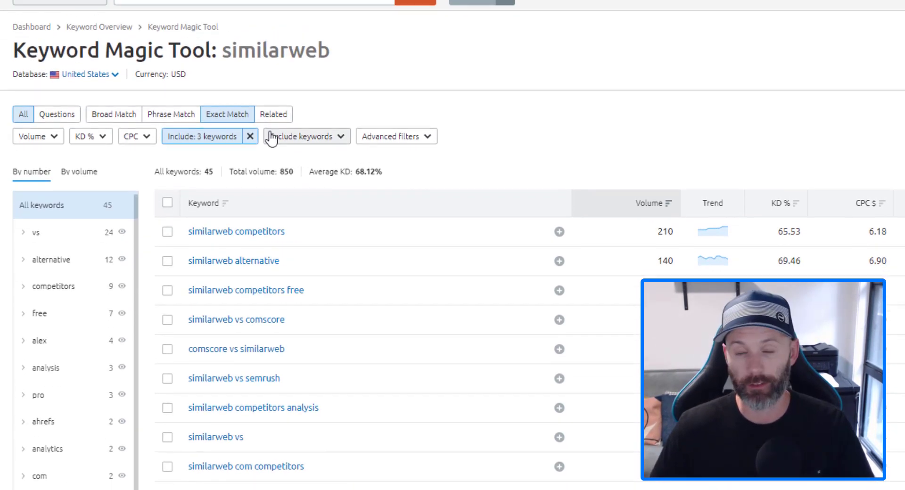
pyautogui.scroll(1, 271, 160)
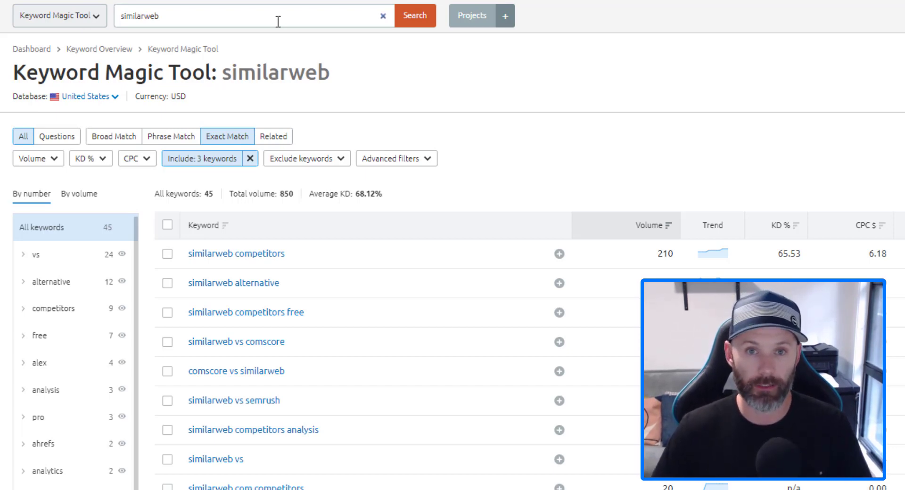
pyautogui.click(194, 9)
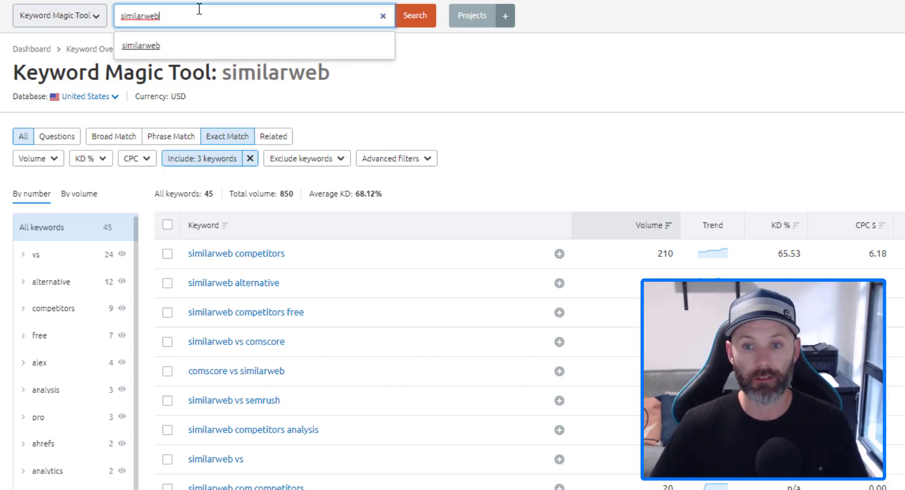
pyautogui.click(203, 161)
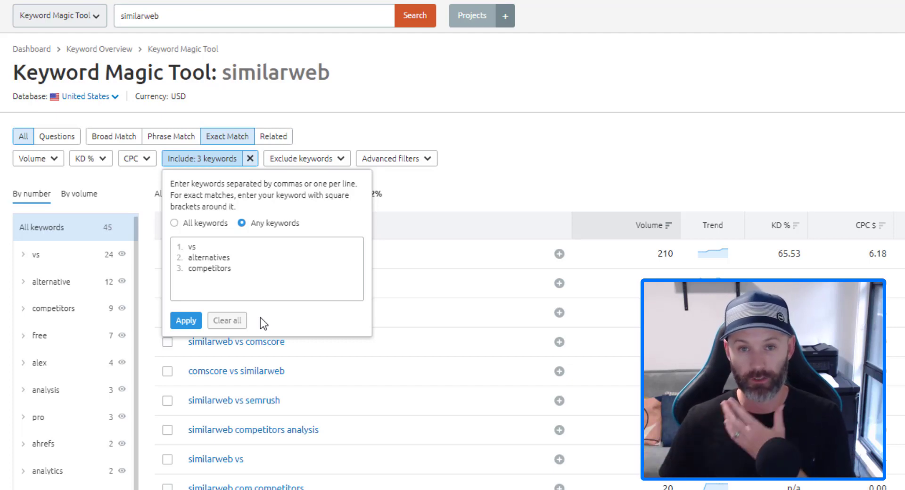
pyautogui.scroll(-4, 495, 166)
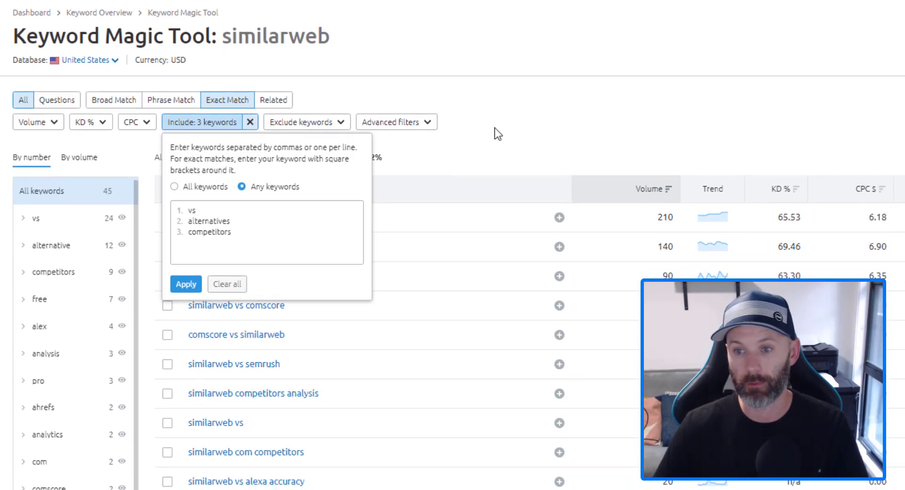
pyautogui.click(495, 128)
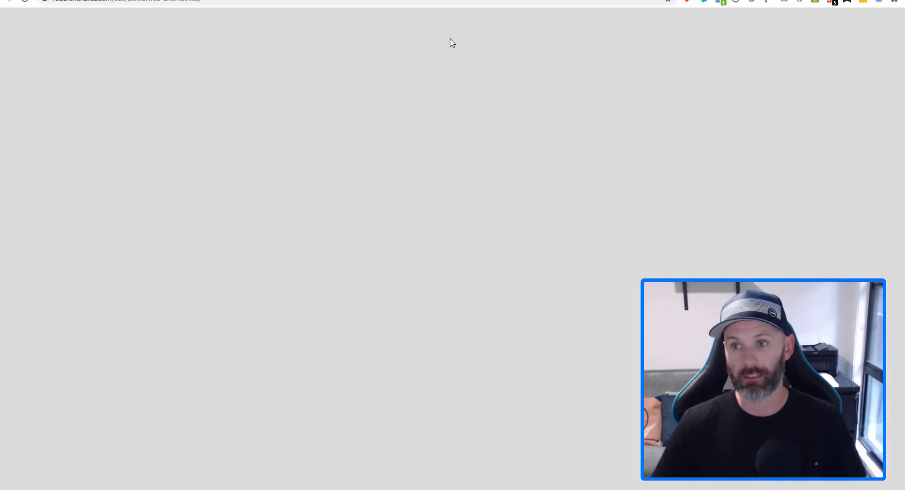
# Step: Look through the SimilarWeb alternatives article, including its SEMrush section and the traffic analysis checklist template
pyautogui.scroll(-10, 248, 194)
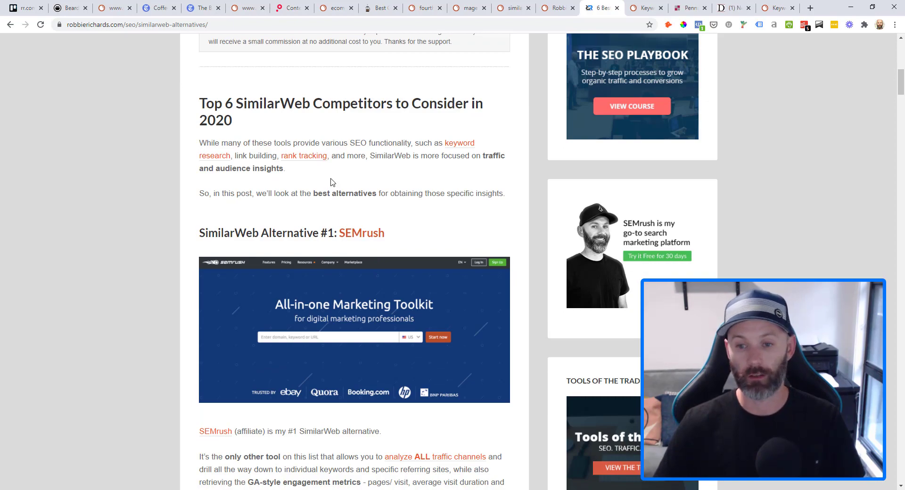
pyautogui.scroll(-9, 333, 182)
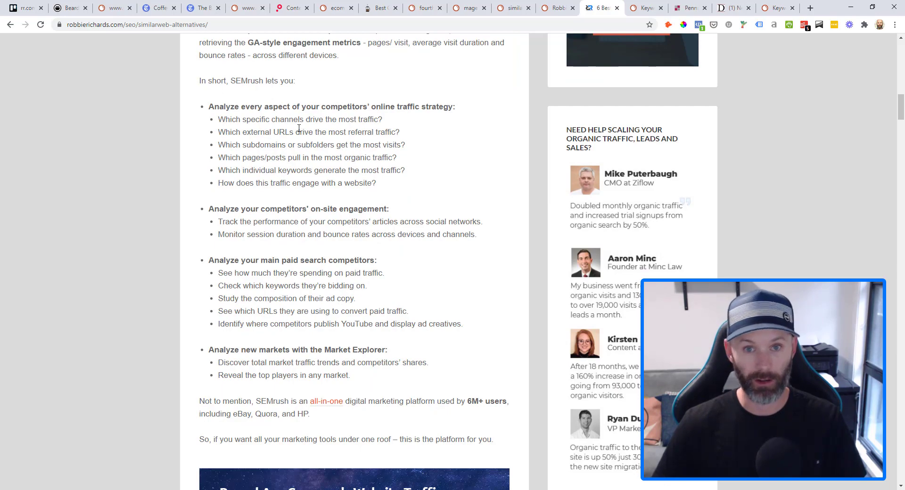
pyautogui.scroll(-17, 299, 128)
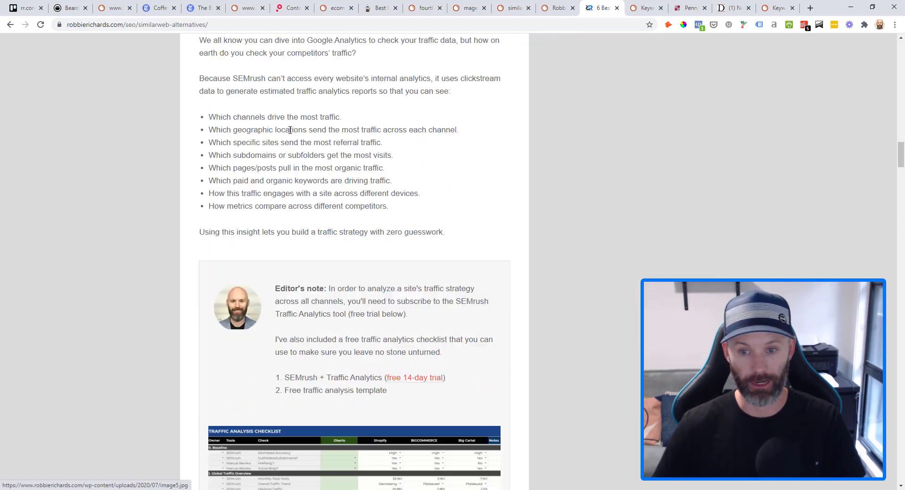
pyautogui.scroll(-6, 290, 130)
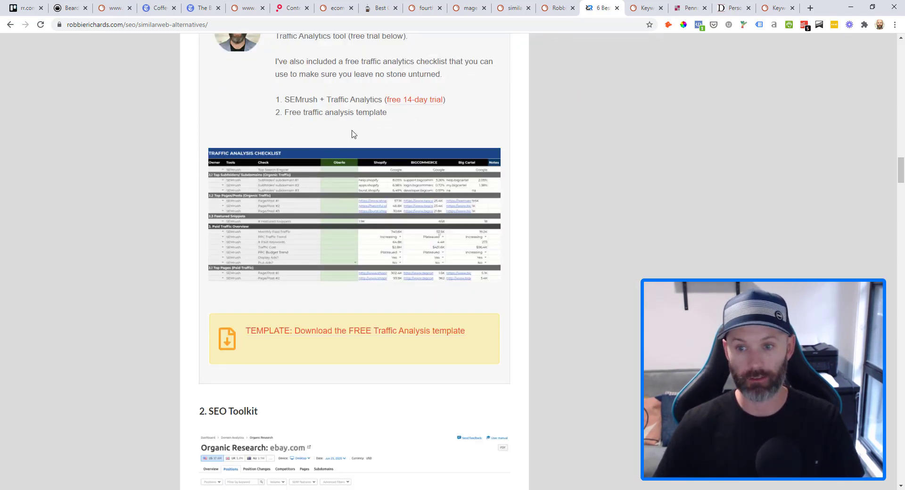
pyautogui.scroll(3, 353, 135)
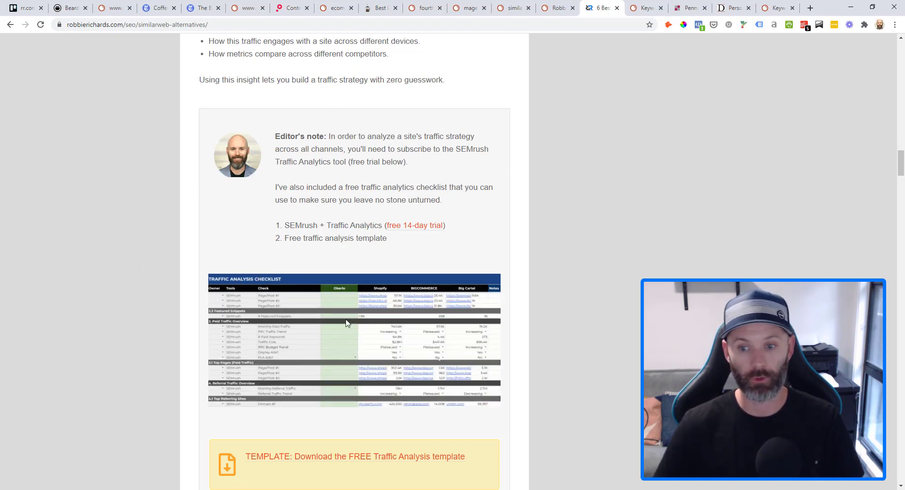
pyautogui.scroll(8, 519, 208)
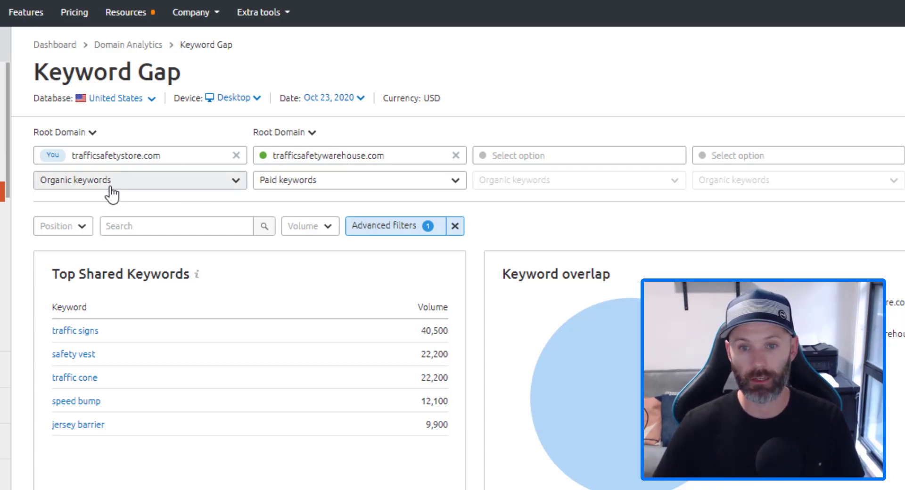
# Step: Check the keyword type chosen for trafficsafetystore.com and trafficsafetywarehouse.com in Keyword Gap, and review the advanced filter condition
pyautogui.click(85, 188)
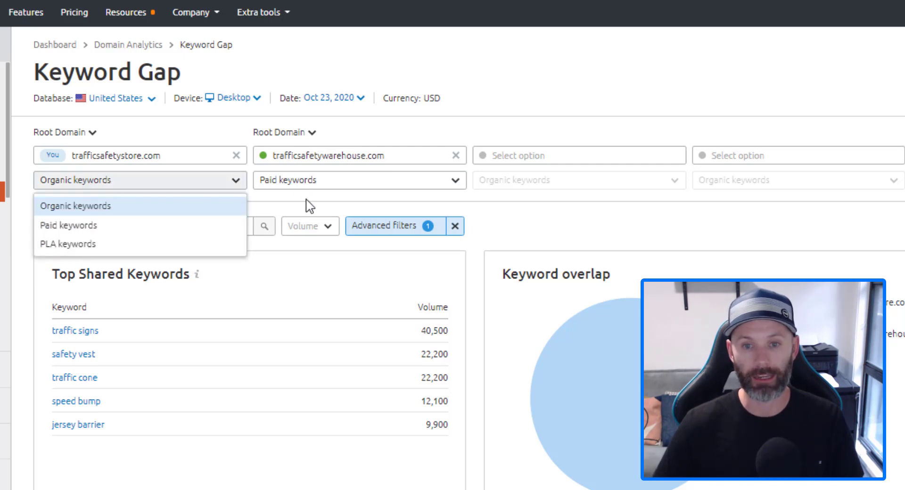
pyautogui.click(288, 186)
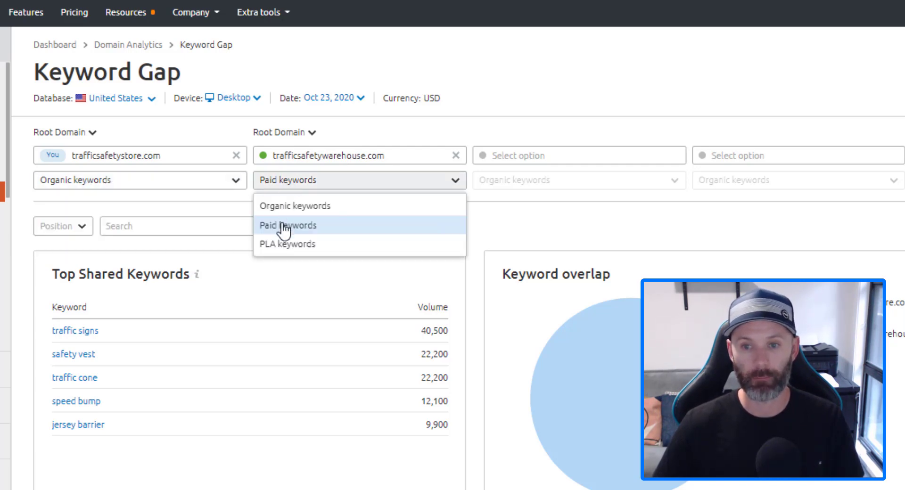
pyautogui.click(490, 206)
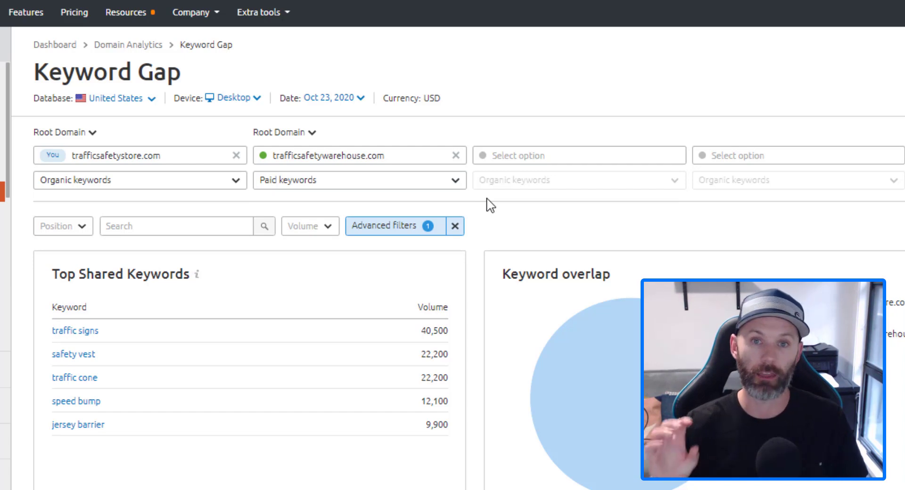
pyautogui.click(387, 226)
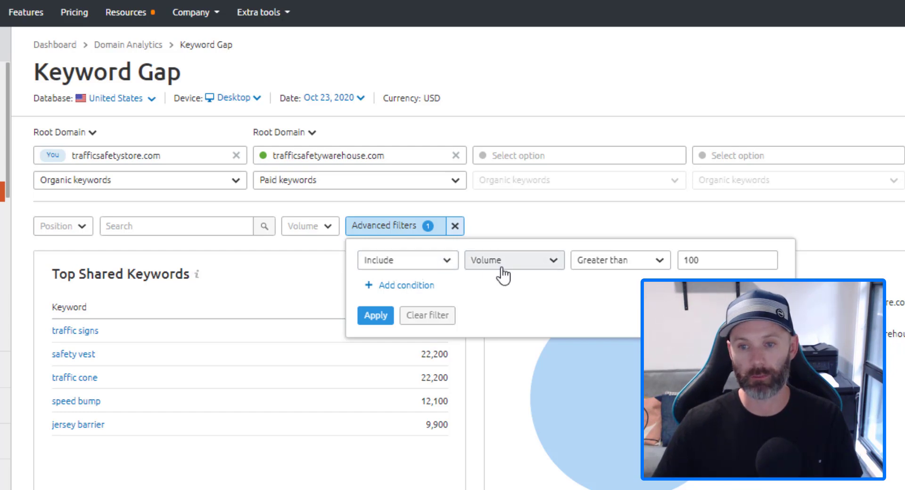
pyautogui.click(570, 228)
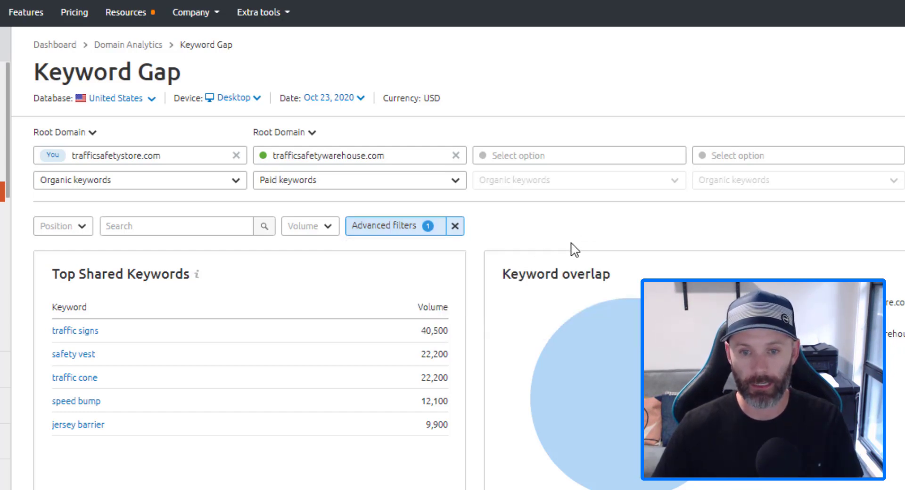
# Step: Examine the missing keywords that trafficsafetywarehouse.com pays for but trafficsafetystore.com does not rank for organically
pyautogui.scroll(-6, 519, 250)
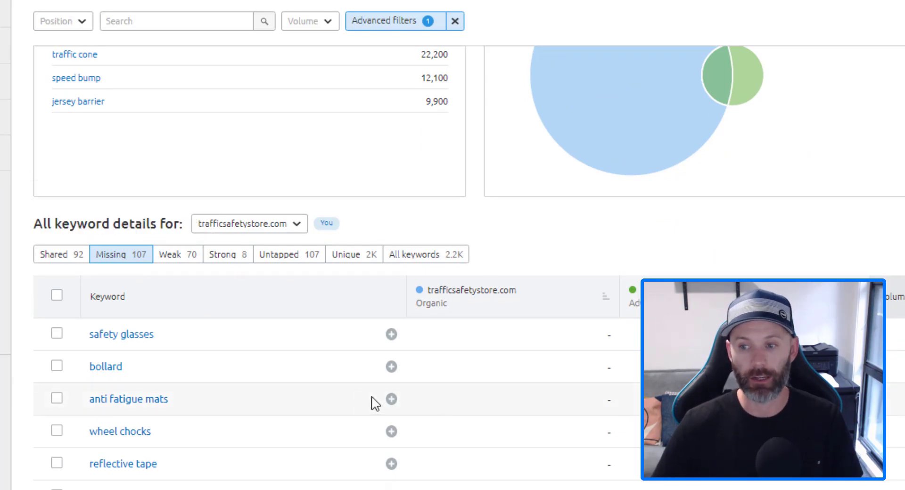
pyautogui.scroll(-3, 372, 401)
pyautogui.scroll(-4, 184, 221)
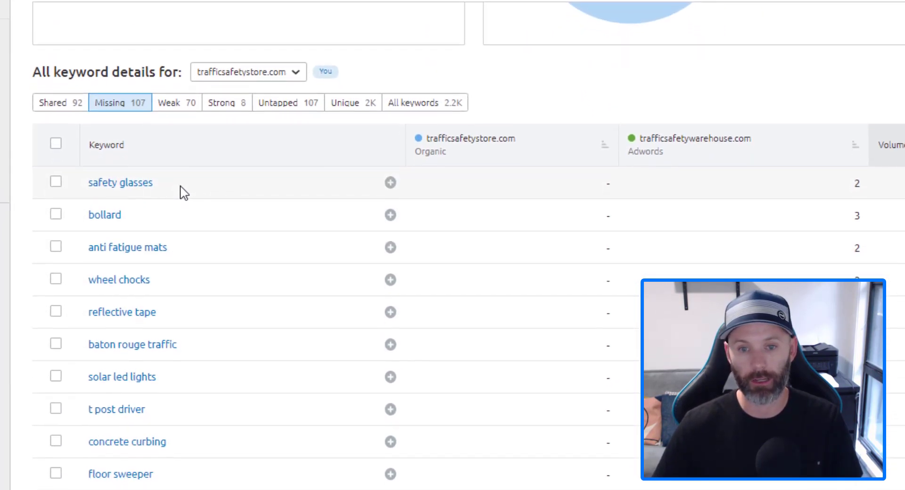
pyautogui.scroll(-1, 112, 285)
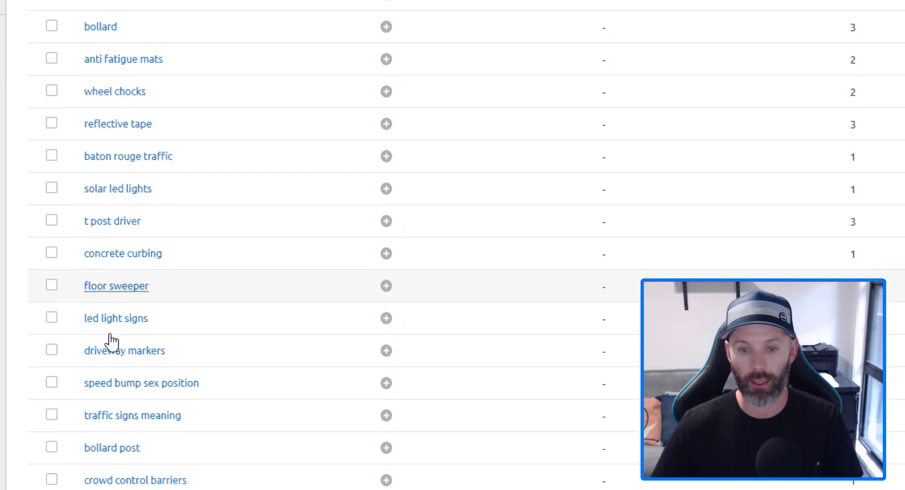
pyautogui.scroll(2, 113, 311)
pyautogui.scroll(-2, 125, 121)
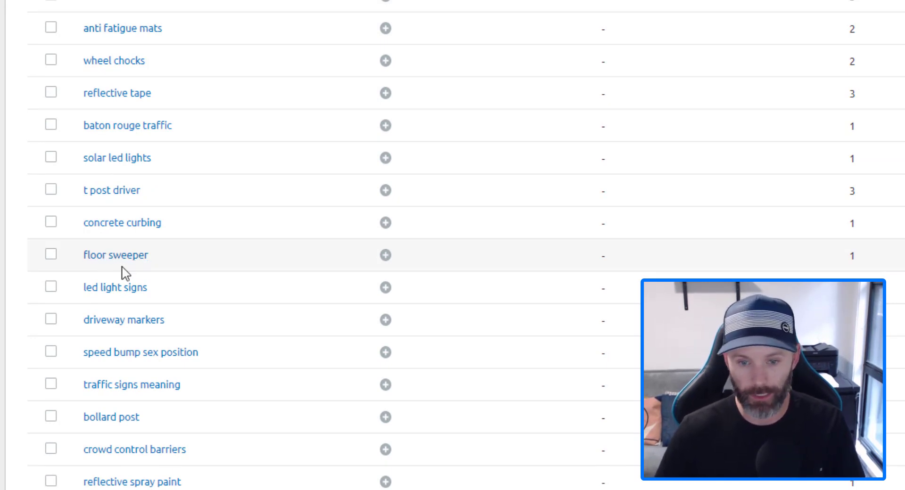
pyautogui.scroll(-2, 113, 264)
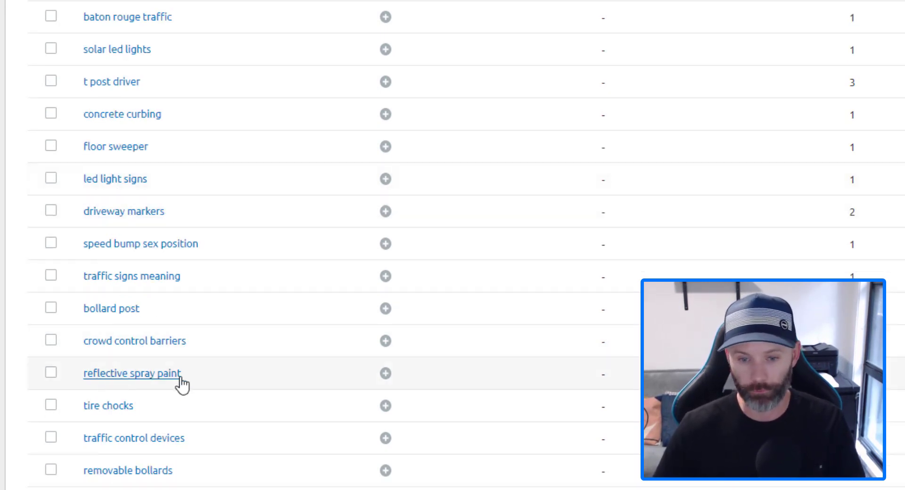
pyautogui.scroll(-2, 182, 382)
pyautogui.scroll(10, 213, 372)
pyautogui.scroll(2, 259, 366)
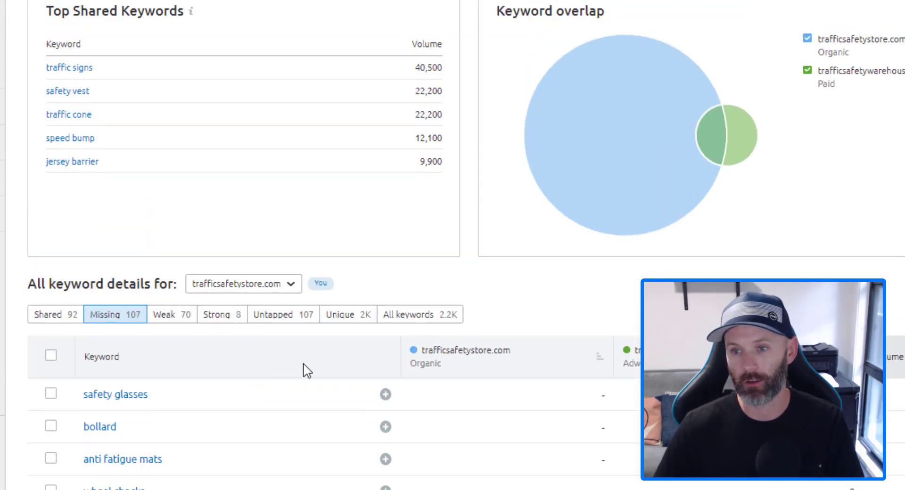
pyautogui.scroll(-6, 307, 370)
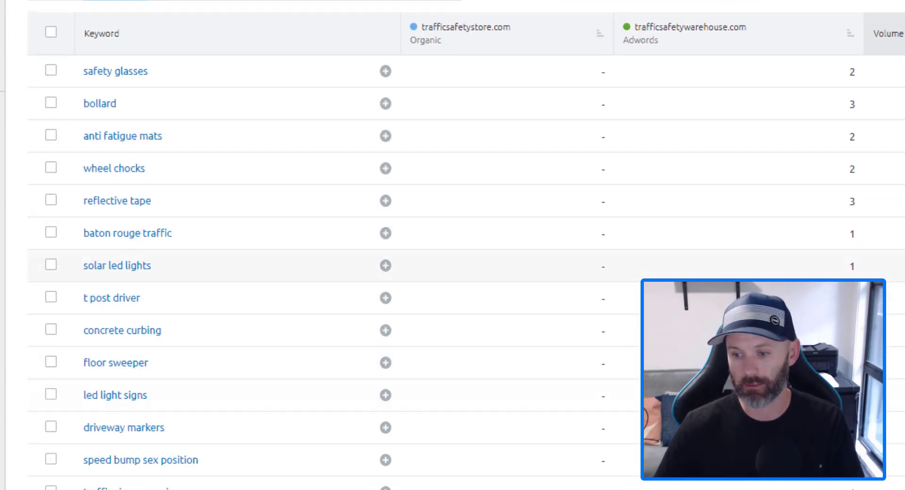
pyautogui.scroll(6, 900, 262)
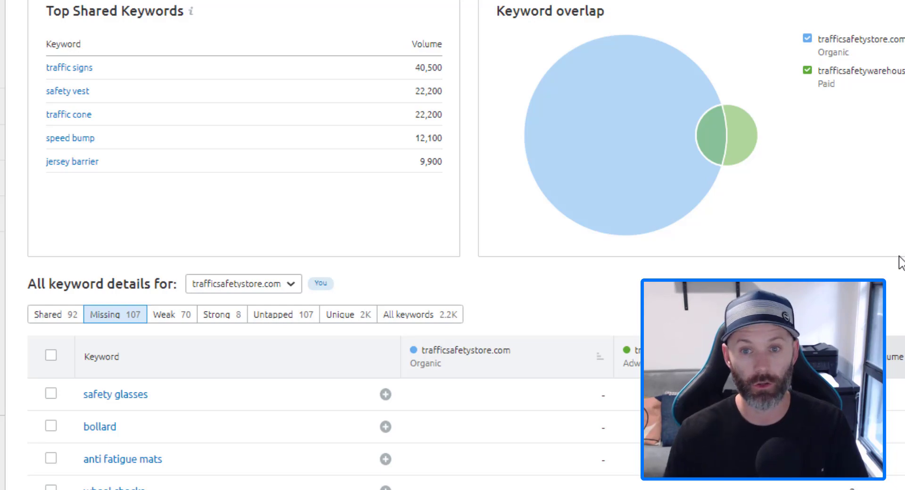